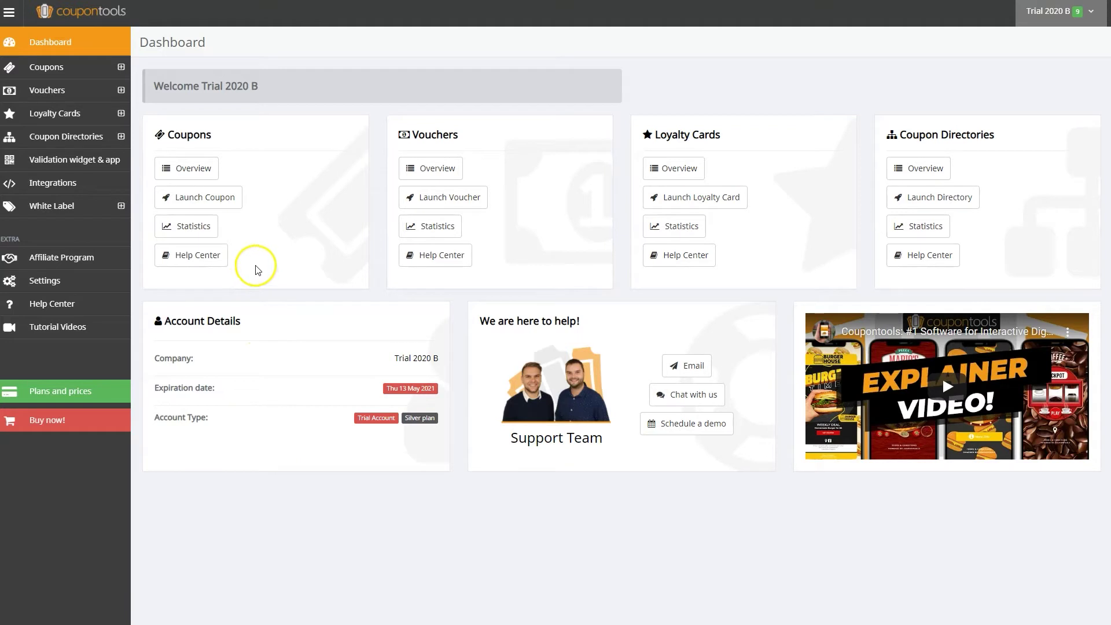
- Open the Landing Pages (Beta) feature from the Integrations overview
{"action": "left_click", "coordinate": [53, 191]}
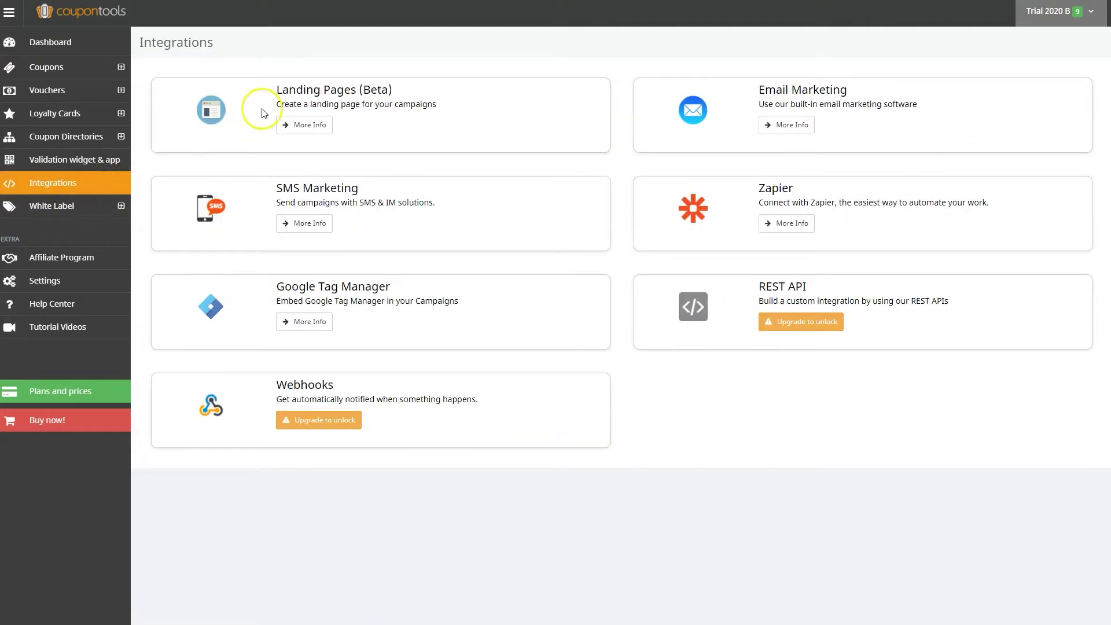
{"action": "left_click", "coordinate": [313, 125]}
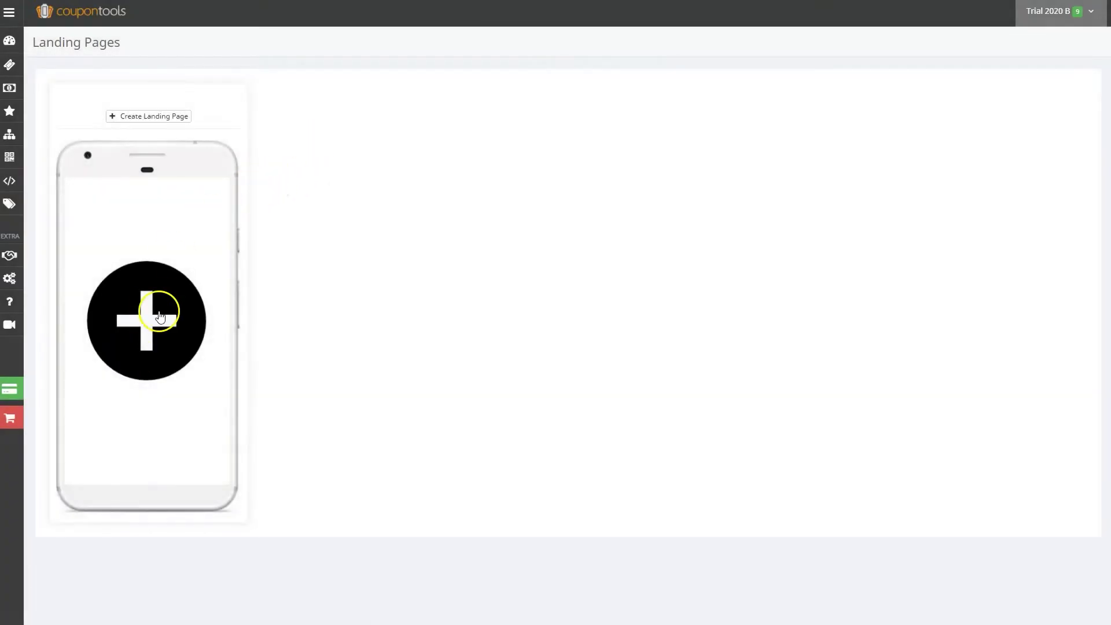
- Start a new landing page and browse the Loyalty Card templates before returning to Coupon templates
{"action": "left_click", "coordinate": [155, 311]}
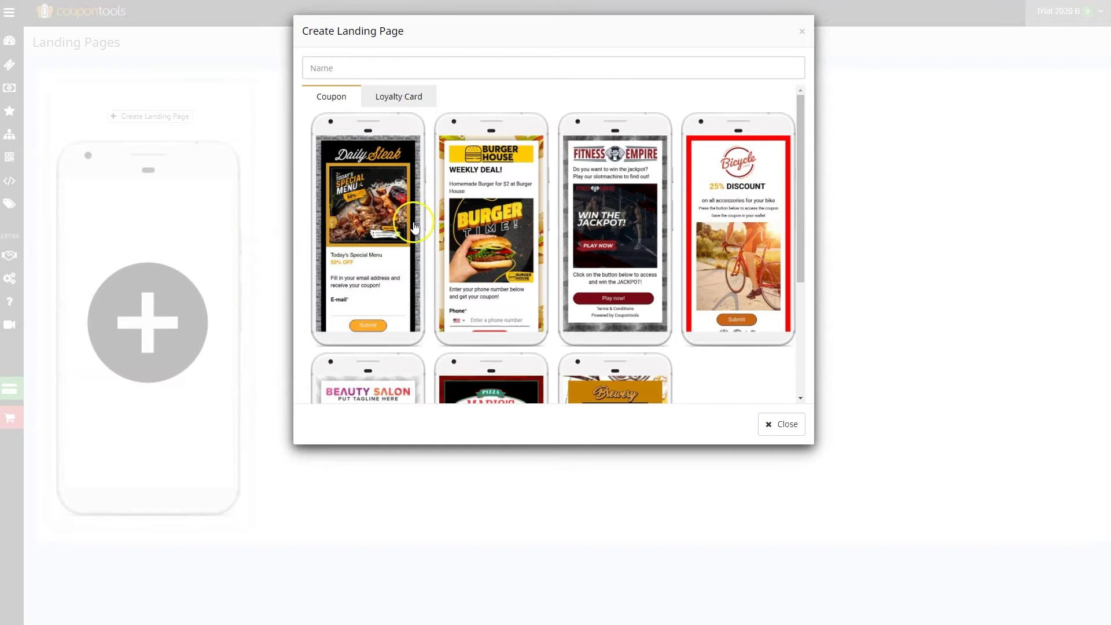
{"action": "scroll", "coordinate": [415, 228], "scroll_direction": "down", "scroll_amount": 2}
{"action": "scroll", "coordinate": [414, 227], "scroll_direction": "up", "scroll_amount": 3}
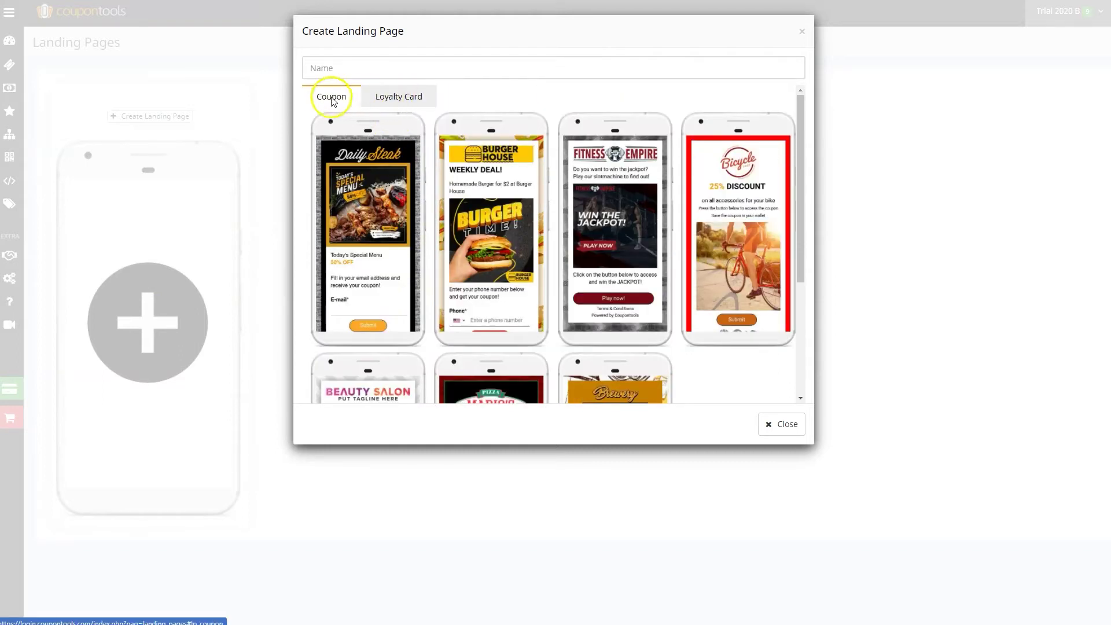
{"action": "left_click", "coordinate": [400, 97]}
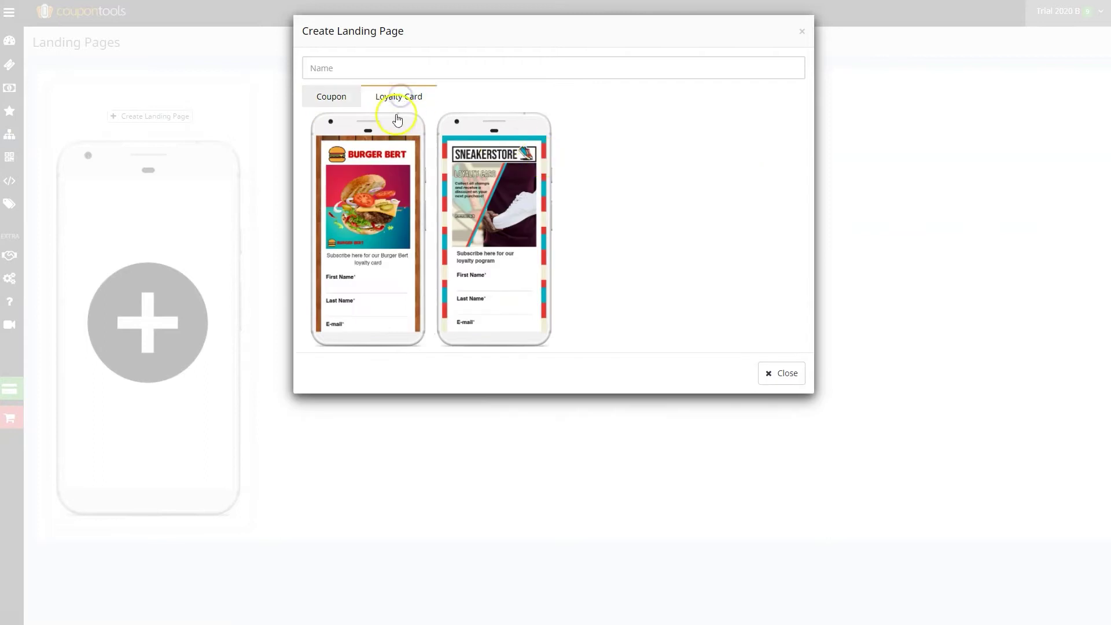
{"action": "left_click", "coordinate": [334, 102]}
{"action": "scroll", "coordinate": [653, 264], "scroll_direction": "down", "scroll_amount": 3}
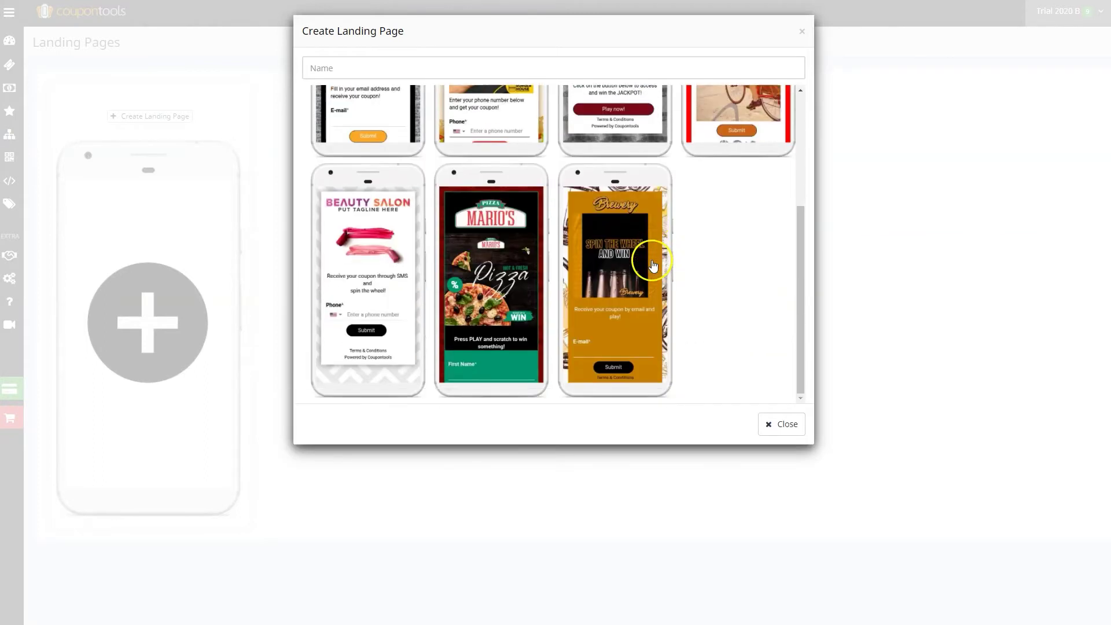
{"action": "scroll", "coordinate": [653, 265], "scroll_direction": "up", "scroll_amount": 3}
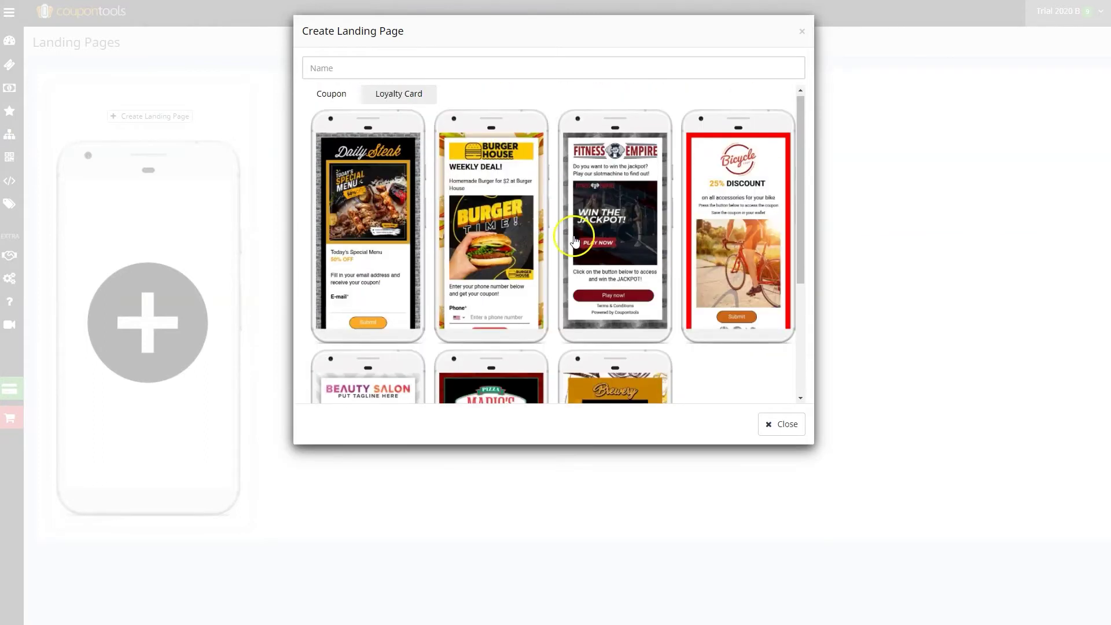
- Pick the Daily Steak template, check its Settings, Launch and Errors panels, and compare desktop and mobile previews
{"action": "left_click", "coordinate": [362, 194]}
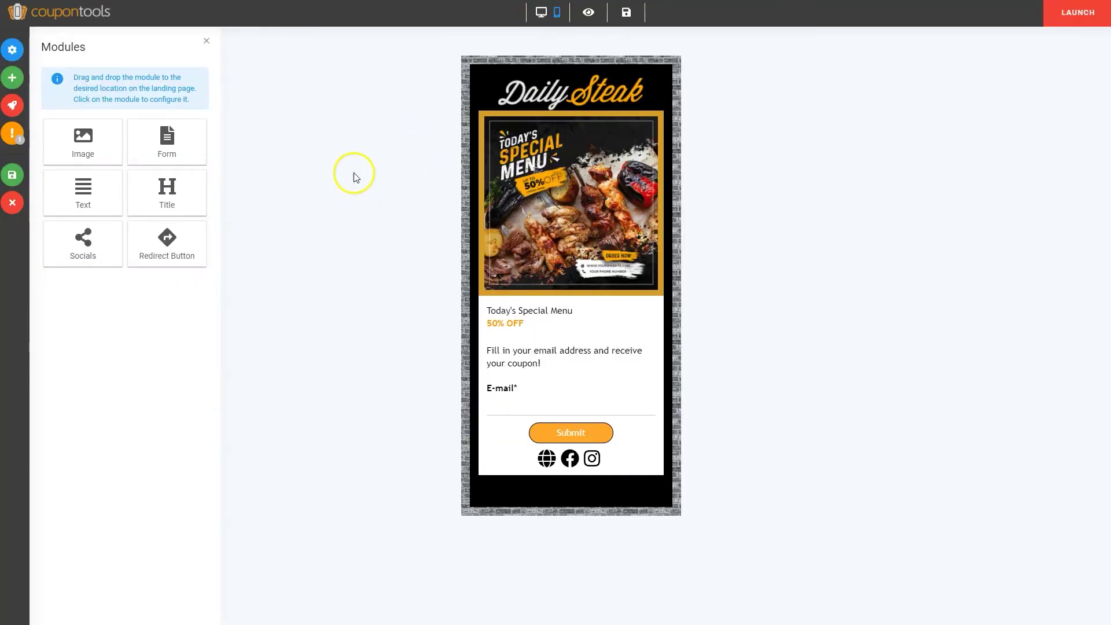
{"action": "left_click", "coordinate": [9, 51]}
{"action": "left_click", "coordinate": [13, 105]}
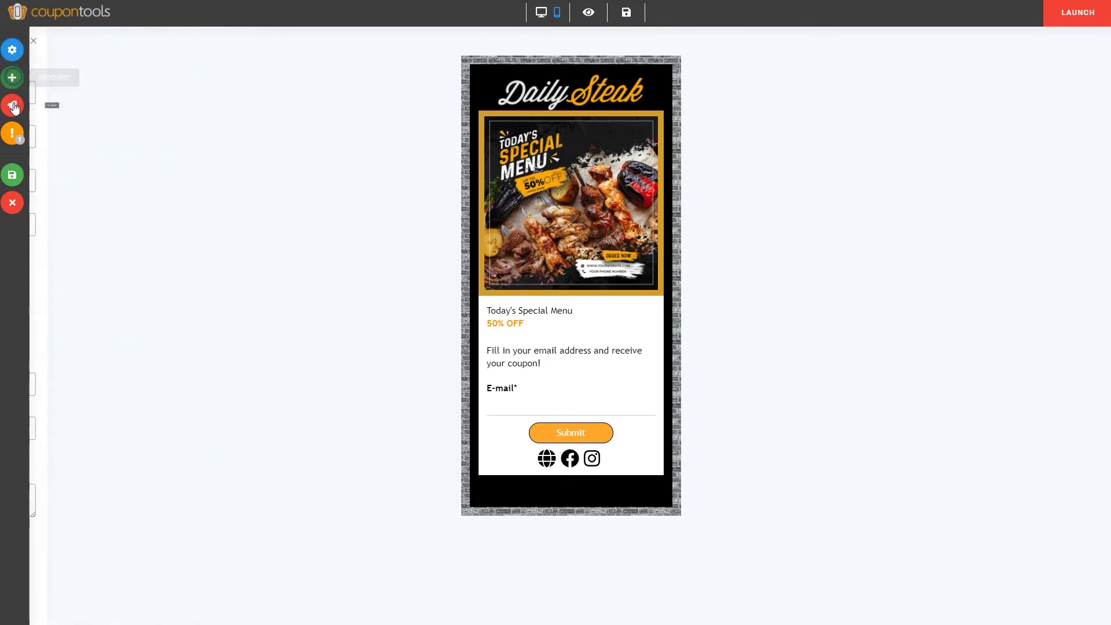
{"action": "left_click", "coordinate": [13, 134]}
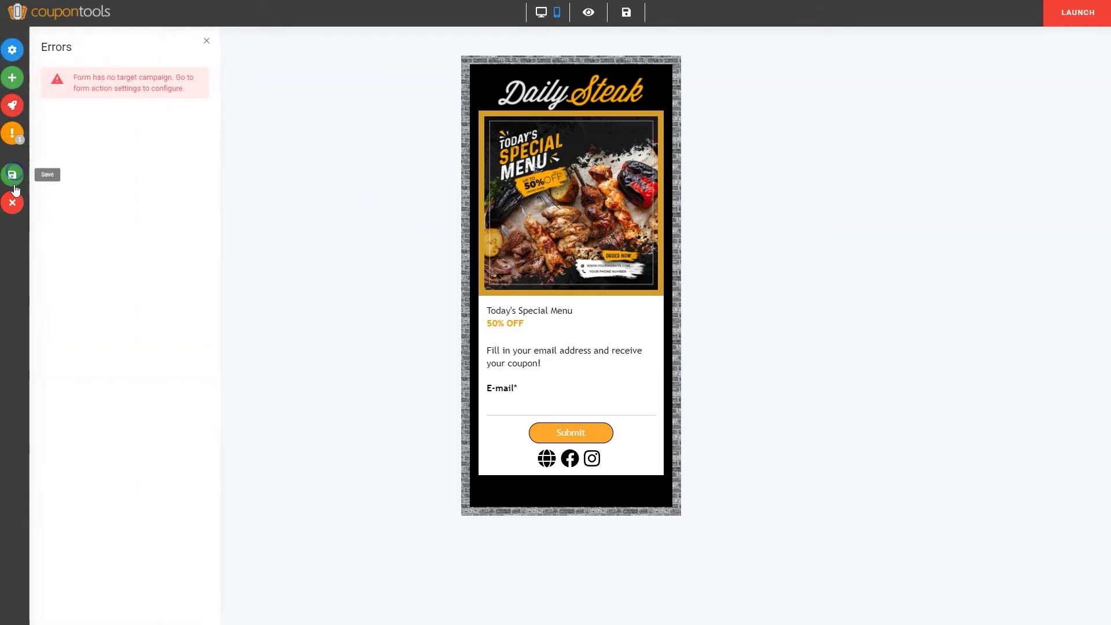
{"action": "left_click", "coordinate": [13, 49]}
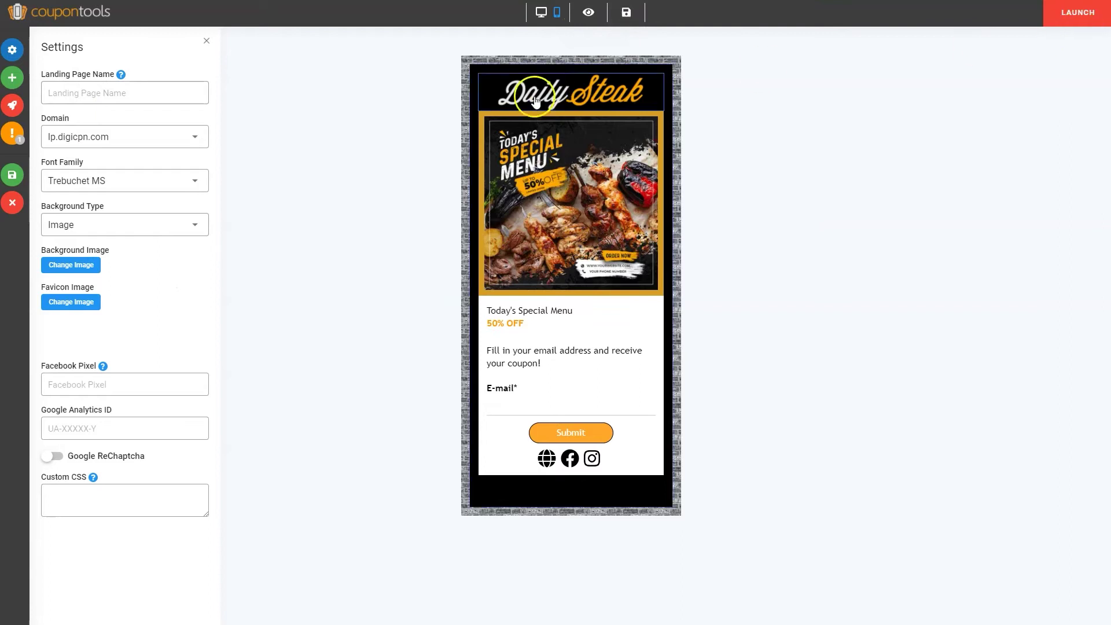
{"action": "left_click", "coordinate": [540, 12]}
{"action": "left_click", "coordinate": [556, 13]}
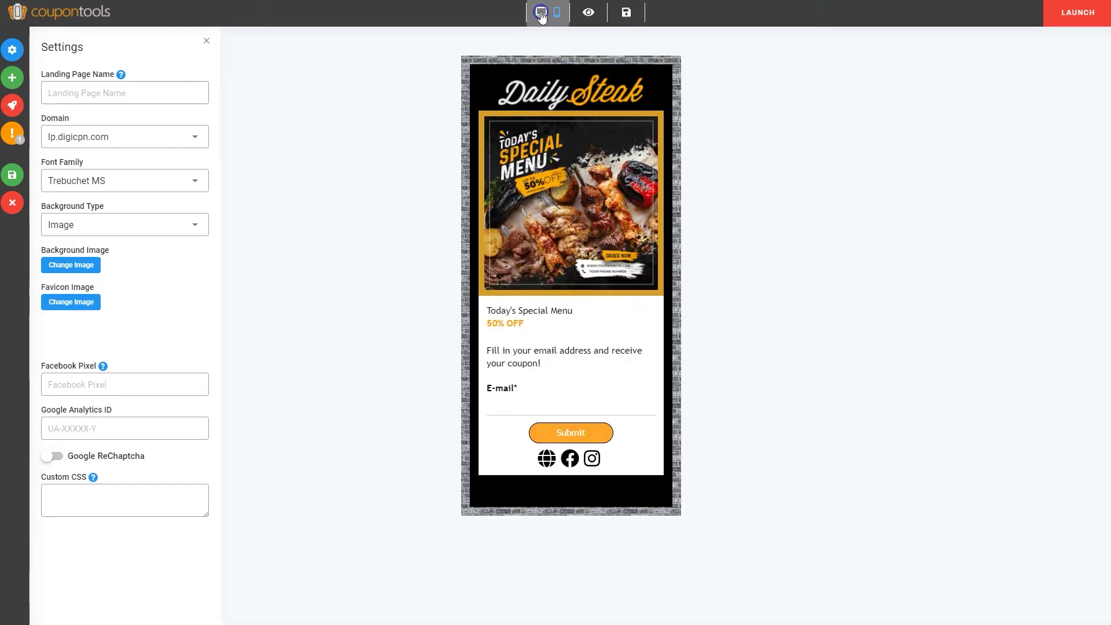
- Place a Title block at the page top and make its Example Title text yellow and centred
{"action": "left_click", "coordinate": [13, 78]}
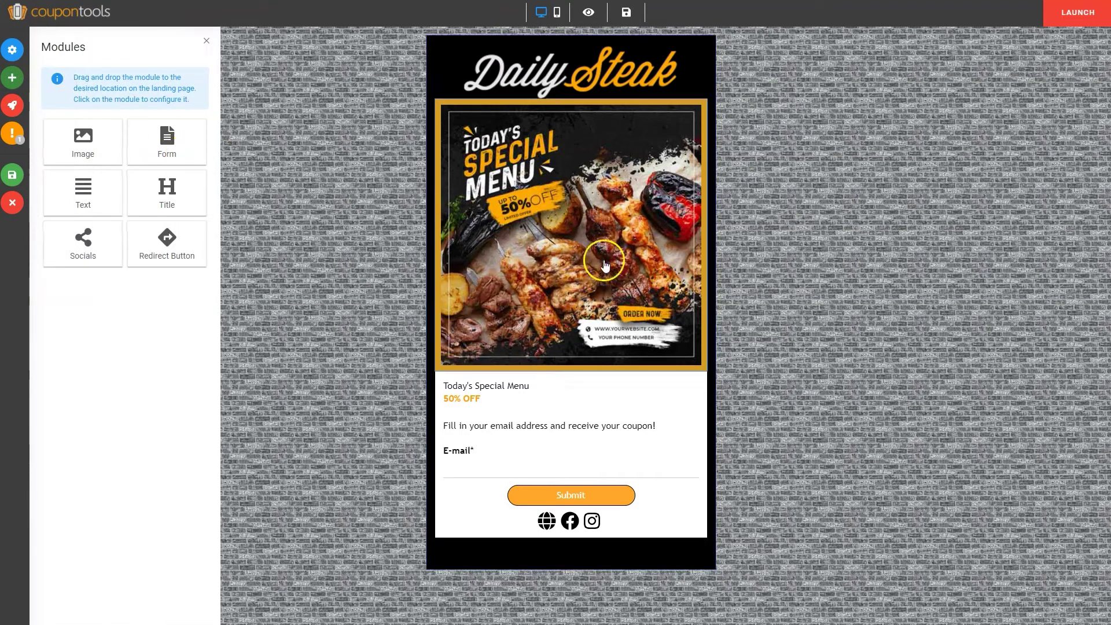
{"action": "left_click_drag", "start_coordinate": [157, 190], "coordinate": [557, 60]}
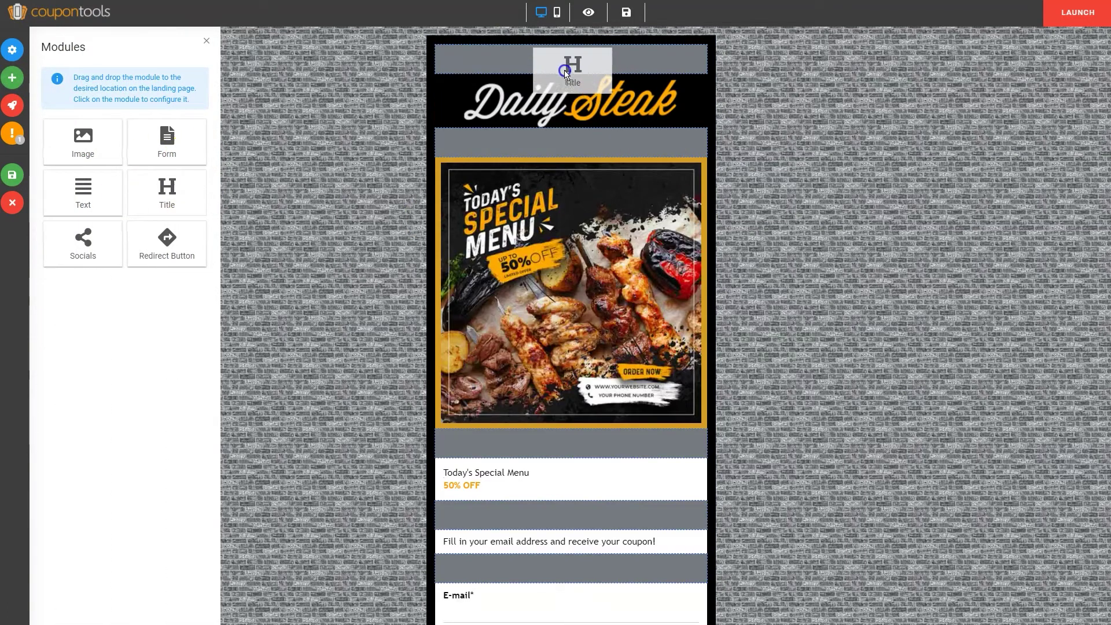
{"action": "mouse_move", "coordinate": [570, 57]}
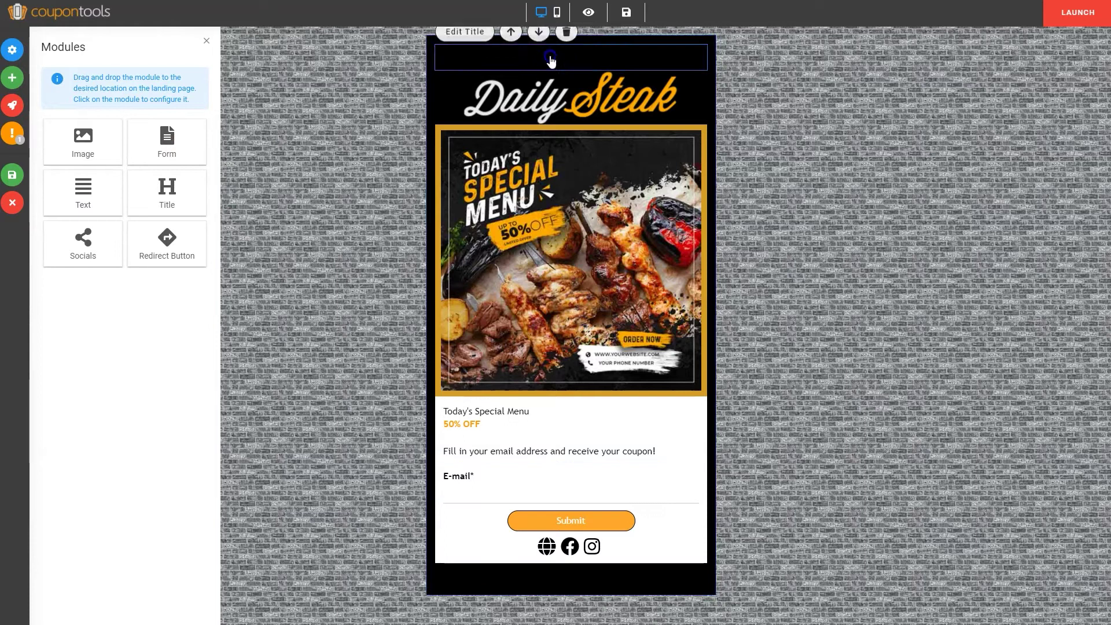
{"action": "left_click", "coordinate": [475, 36]}
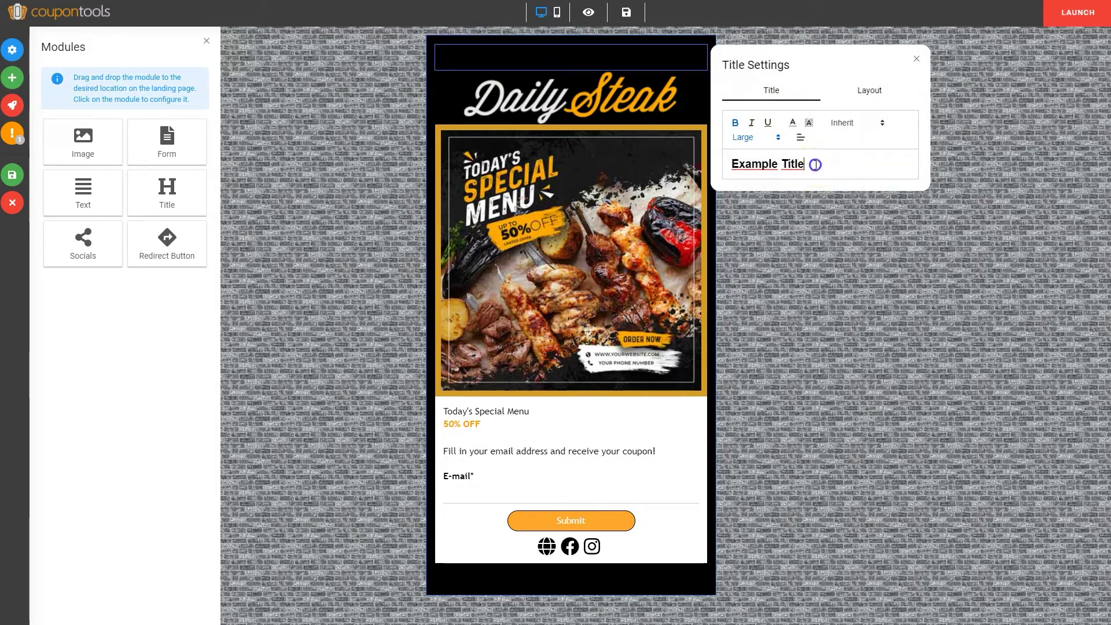
{"action": "left_click_drag", "start_coordinate": [815, 164], "coordinate": [721, 159]}
{"action": "left_click", "coordinate": [793, 122]}
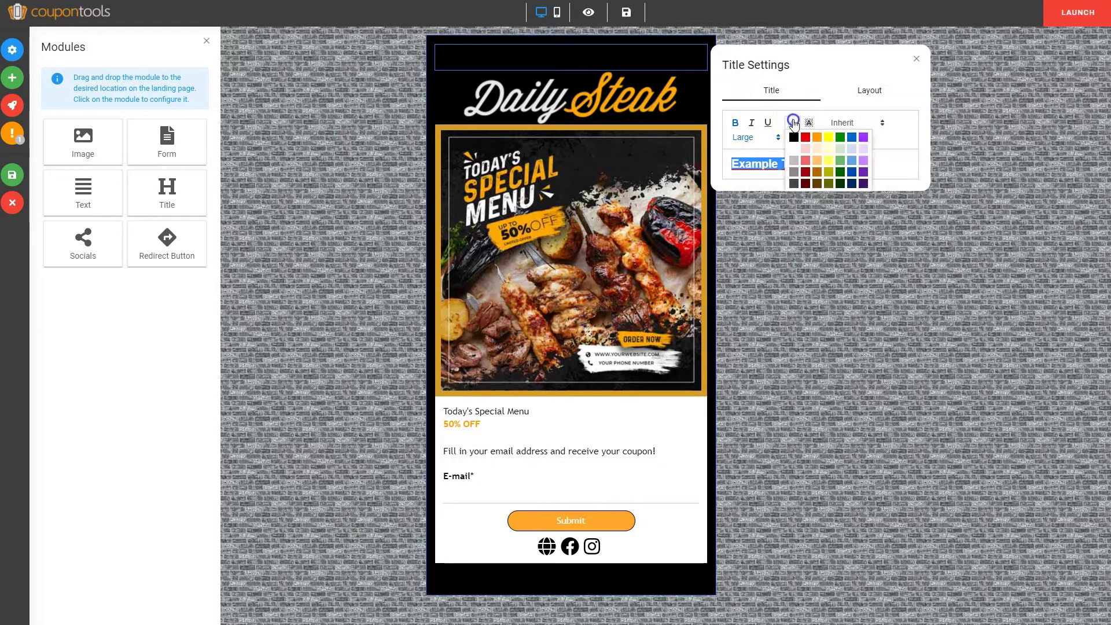
{"action": "left_click", "coordinate": [827, 138]}
{"action": "left_click", "coordinate": [798, 141]}
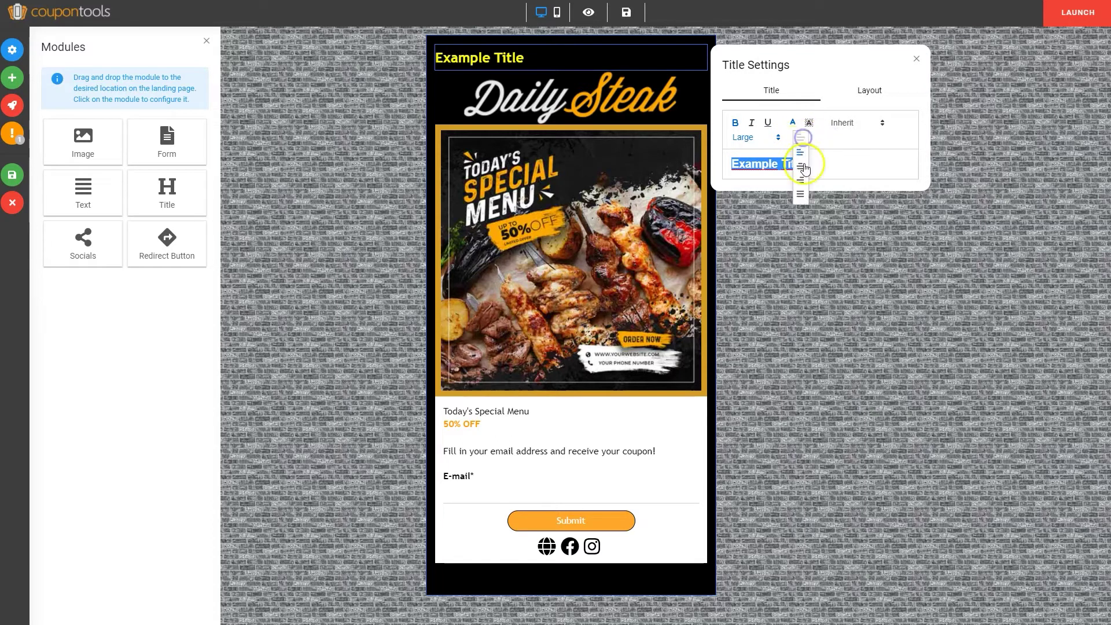
{"action": "left_click", "coordinate": [800, 168]}
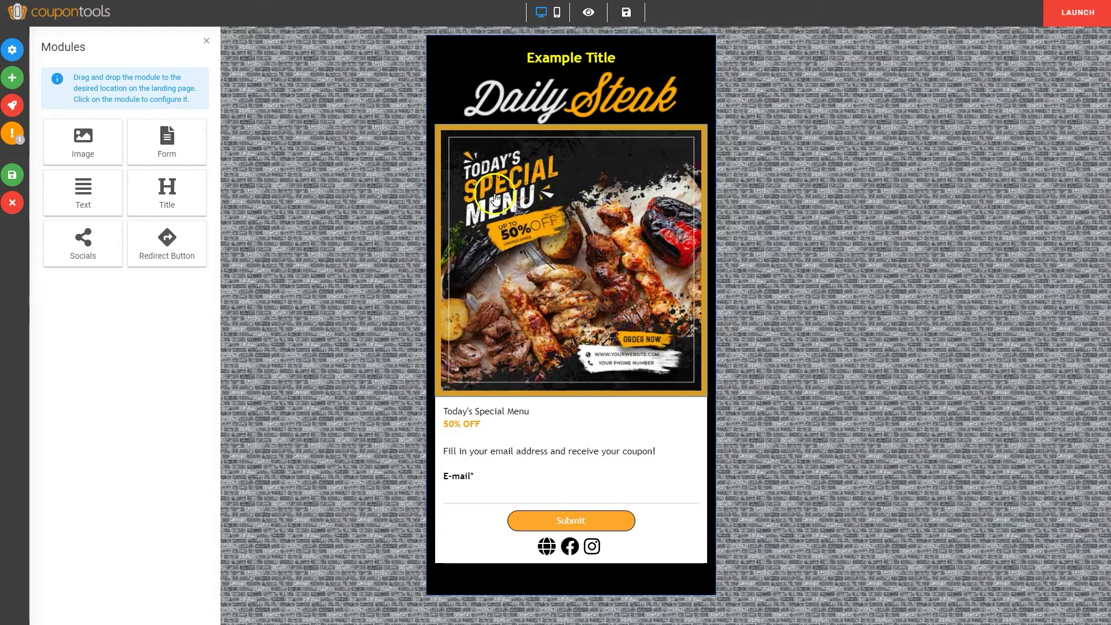
- Add an Image block below the 50% OFF text and look over its layout options
{"action": "left_click_drag", "start_coordinate": [85, 140], "coordinate": [569, 568]}
{"action": "left_click", "coordinate": [467, 426]}
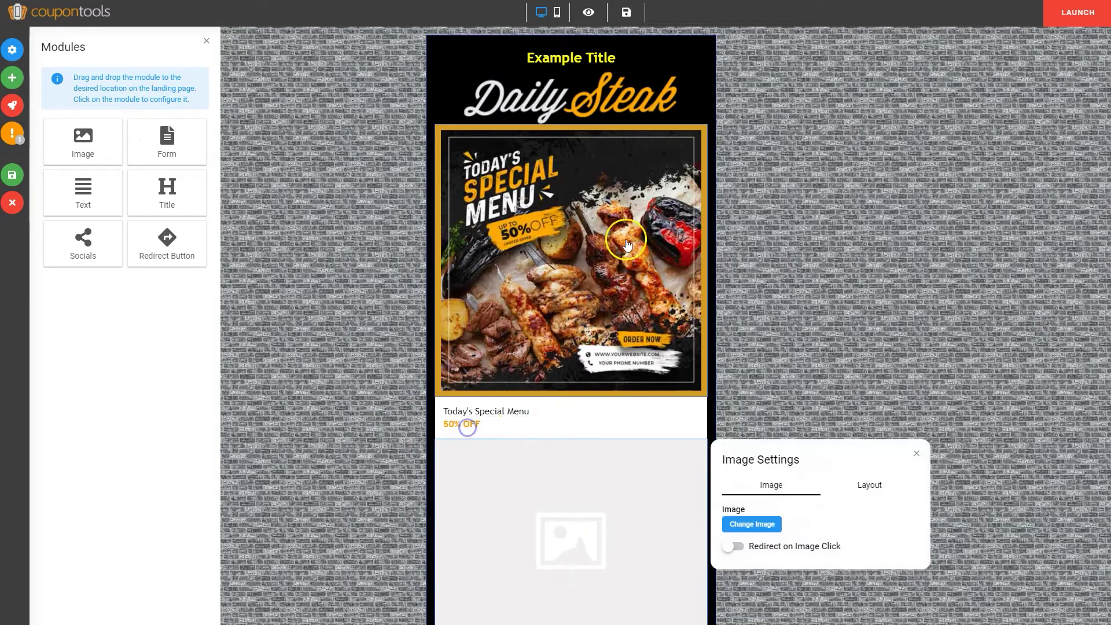
{"action": "left_click", "coordinate": [868, 484]}
{"action": "scroll", "coordinate": [838, 522], "scroll_direction": "down", "scroll_amount": 3}
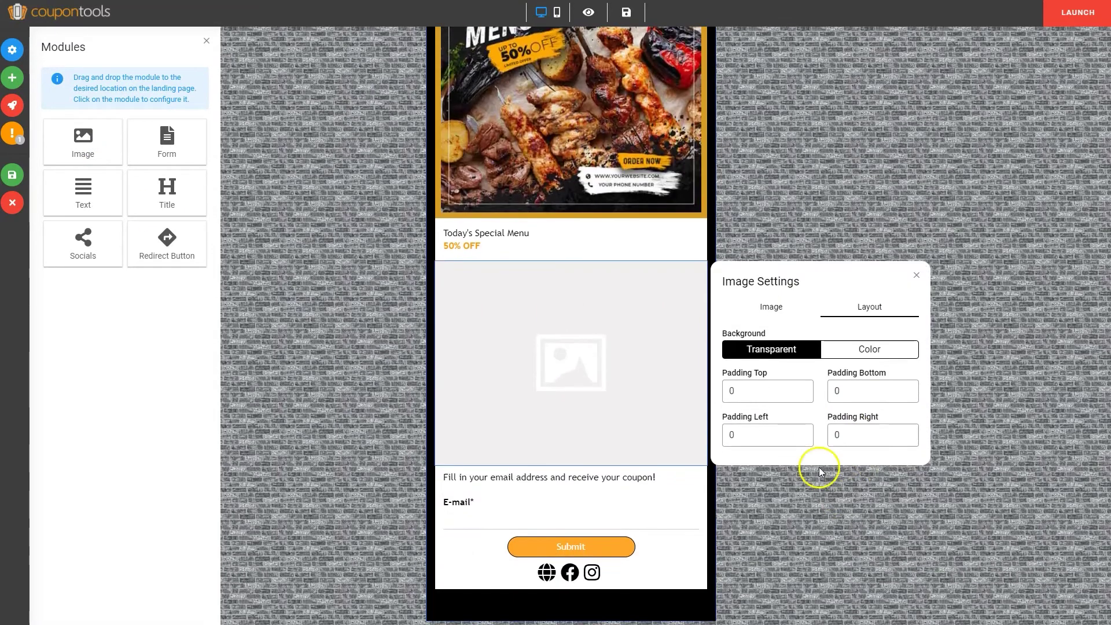
{"action": "left_click", "coordinate": [770, 306]}
- Fill the image block with the uploaded Sprite and Coca-Cola drinks picture
{"action": "left_click", "coordinate": [754, 345]}
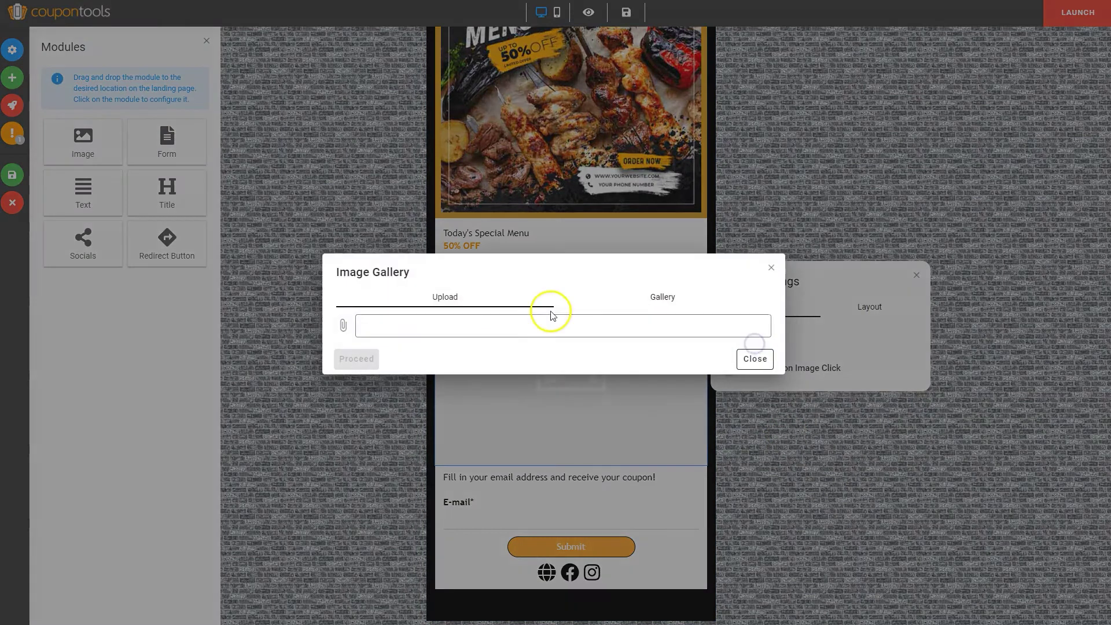
{"action": "left_click", "coordinate": [660, 297]}
{"action": "left_click", "coordinate": [521, 338]}
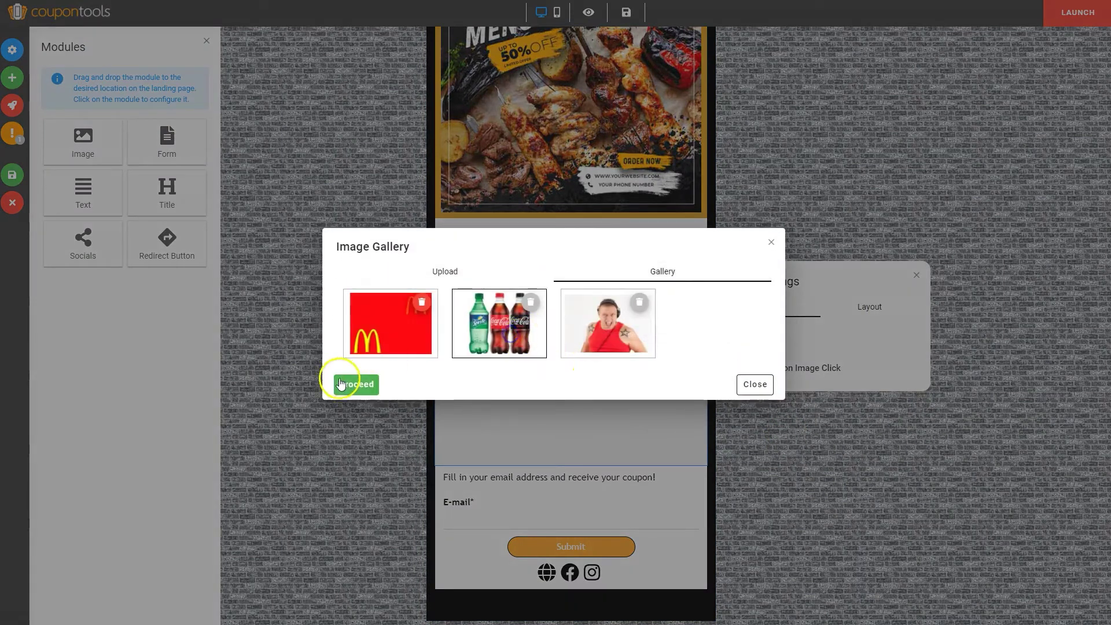
{"action": "left_click", "coordinate": [340, 384]}
{"action": "scroll", "coordinate": [721, 451], "scroll_direction": "up", "scroll_amount": 3}
{"action": "left_click", "coordinate": [512, 245]}
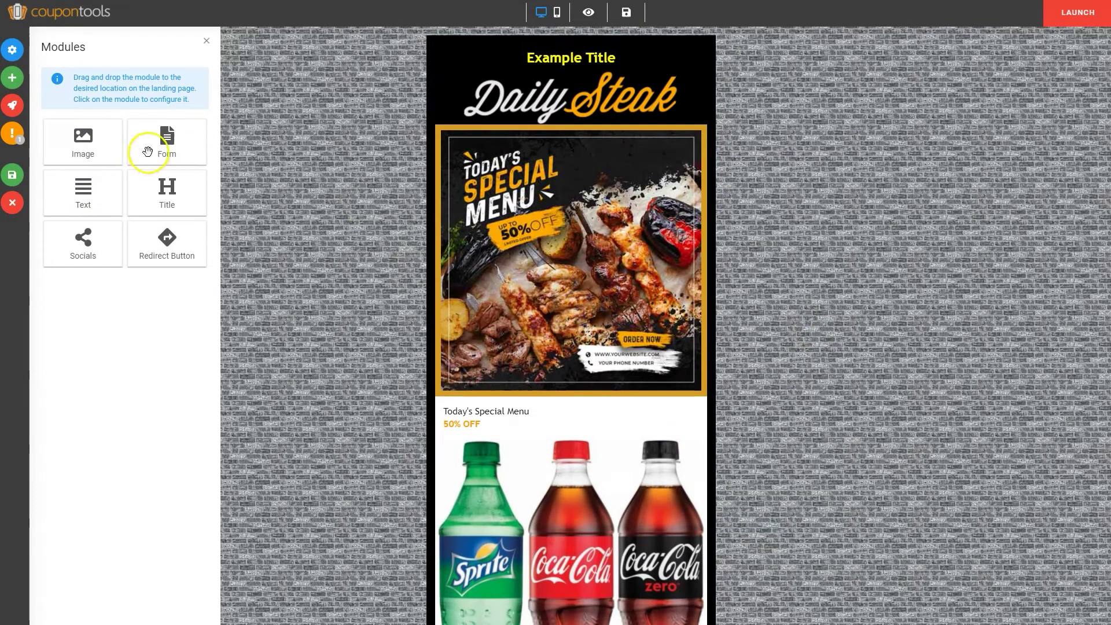
- Place a Title block below the steak image and make its Example Title centred and white
{"action": "left_click_drag", "start_coordinate": [148, 153], "coordinate": [508, 506]}
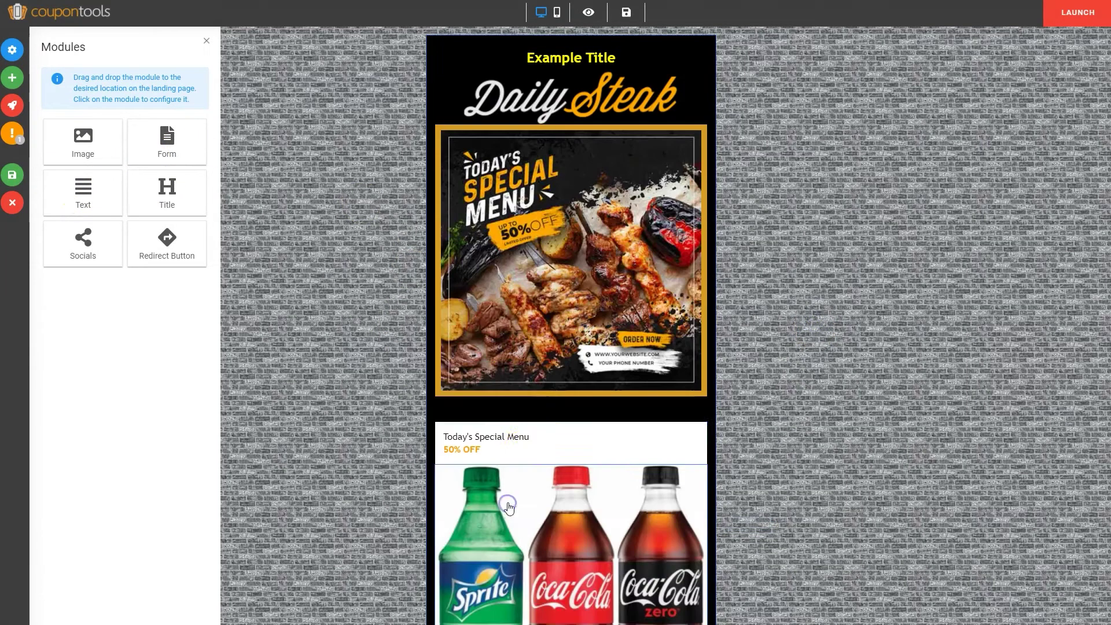
{"action": "left_click", "coordinate": [510, 414]}
{"action": "left_click", "coordinate": [466, 384]}
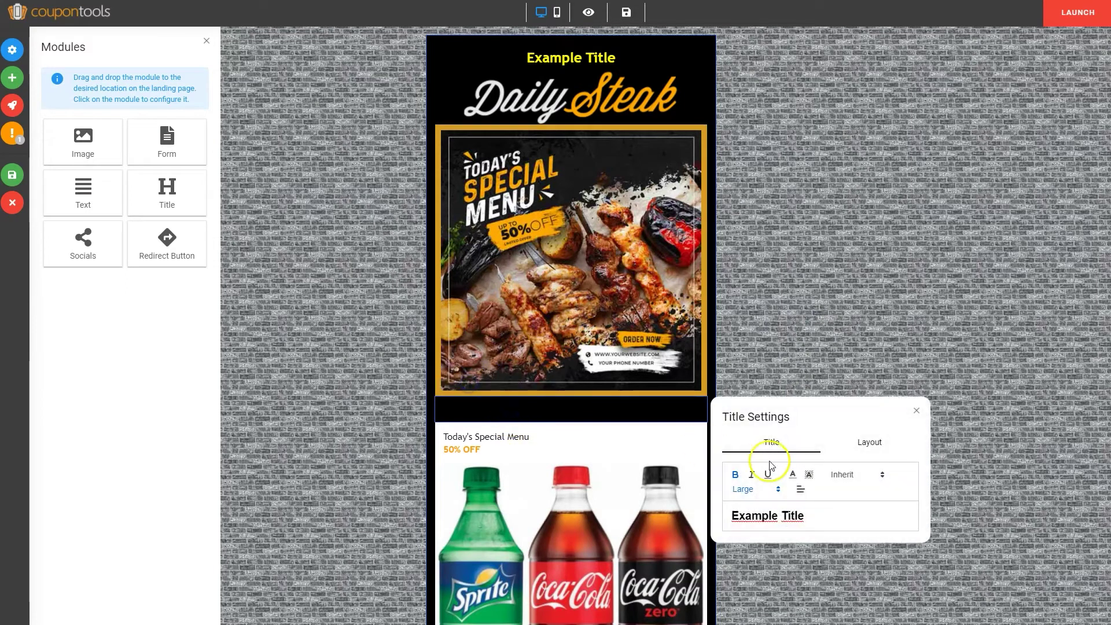
{"action": "left_click", "coordinate": [814, 514]}
{"action": "left_click", "coordinate": [800, 491]}
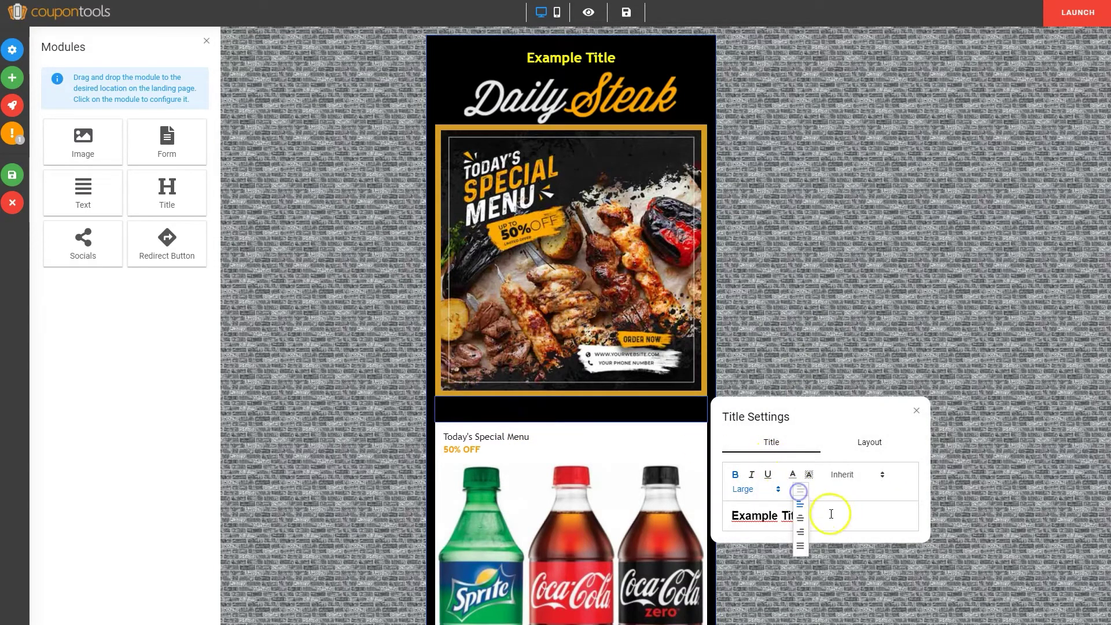
{"action": "left_click", "coordinate": [800, 525]}
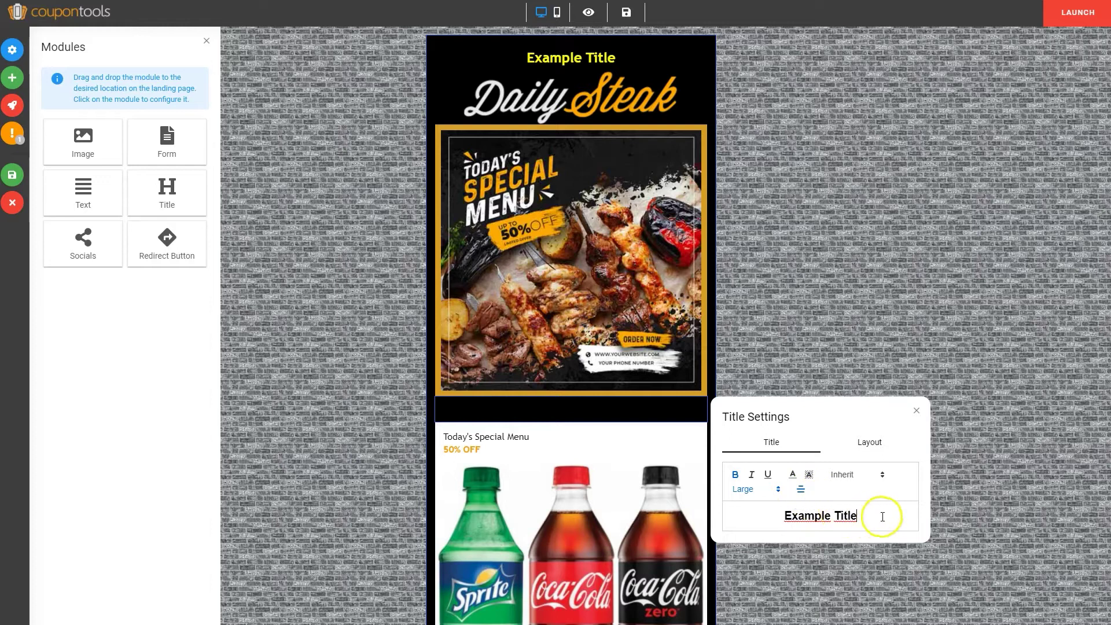
{"action": "left_click_drag", "start_coordinate": [882, 516], "coordinate": [766, 513]}
{"action": "left_click", "coordinate": [796, 475]}
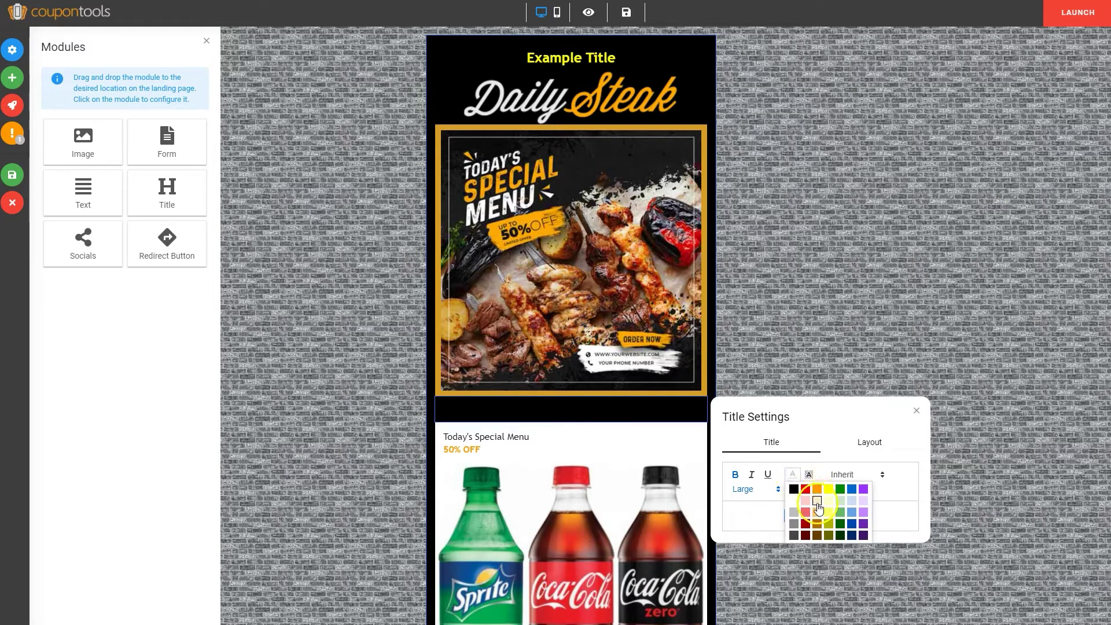
{"action": "left_click", "coordinate": [791, 501]}
{"action": "left_click", "coordinate": [916, 409]}
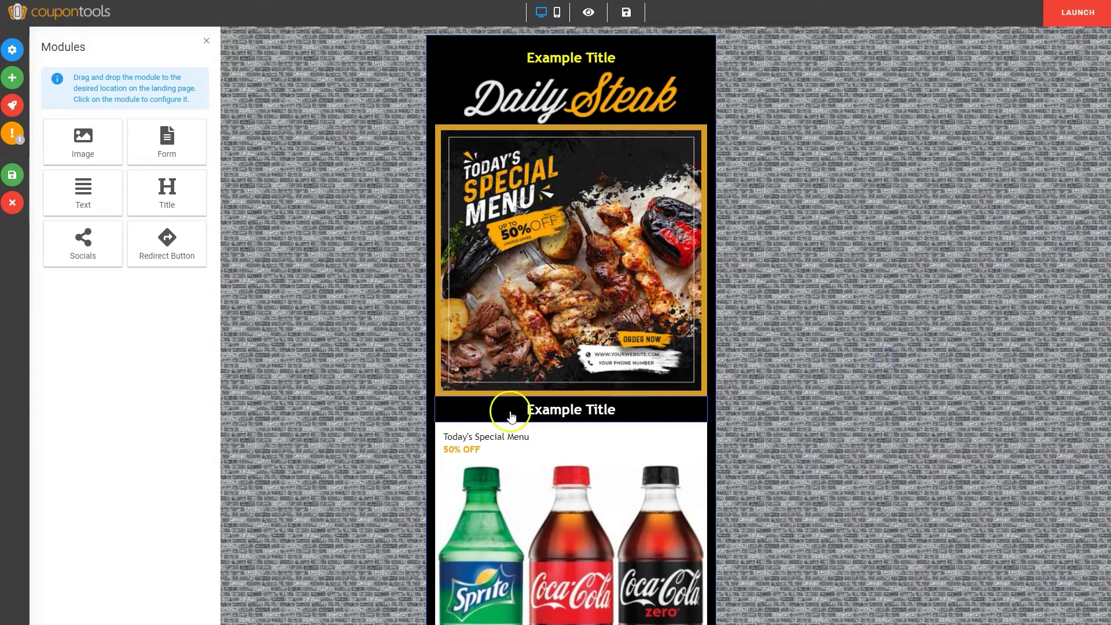
{"action": "scroll", "coordinate": [588, 330], "scroll_direction": "down", "scroll_amount": 3}
{"action": "scroll", "coordinate": [589, 331], "scroll_direction": "up", "scroll_amount": 3}
{"action": "scroll", "coordinate": [550, 347], "scroll_direction": "down", "scroll_amount": 3}
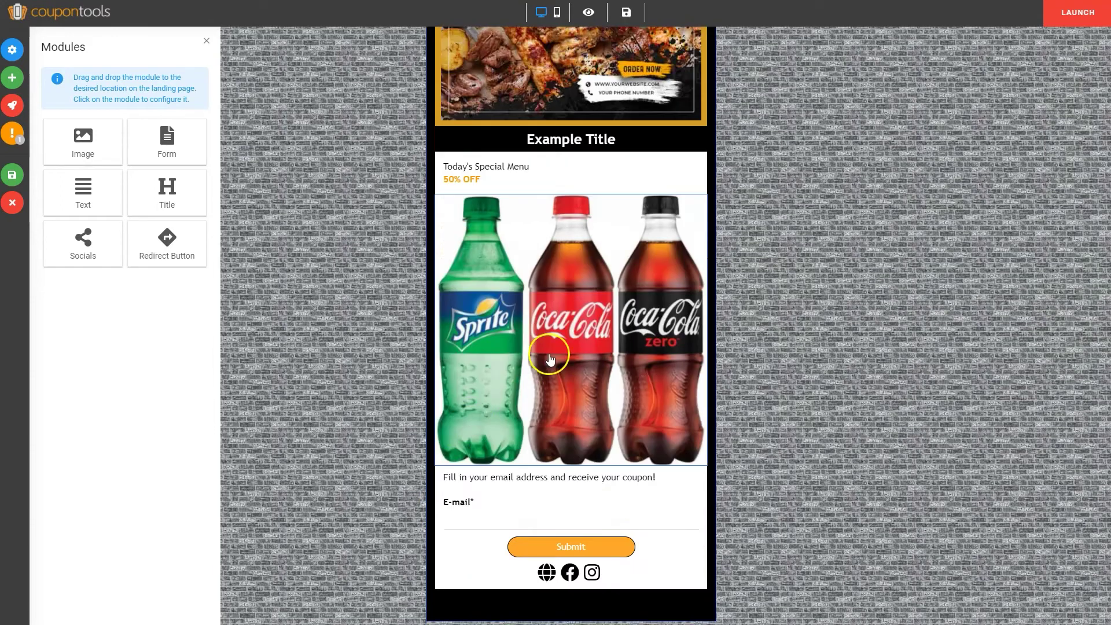
- Enable Accept Terms & Conditions on the email form and add a new input labelled First name
{"action": "mouse_move", "coordinate": [521, 512]}
{"action": "left_click", "coordinate": [463, 475]}
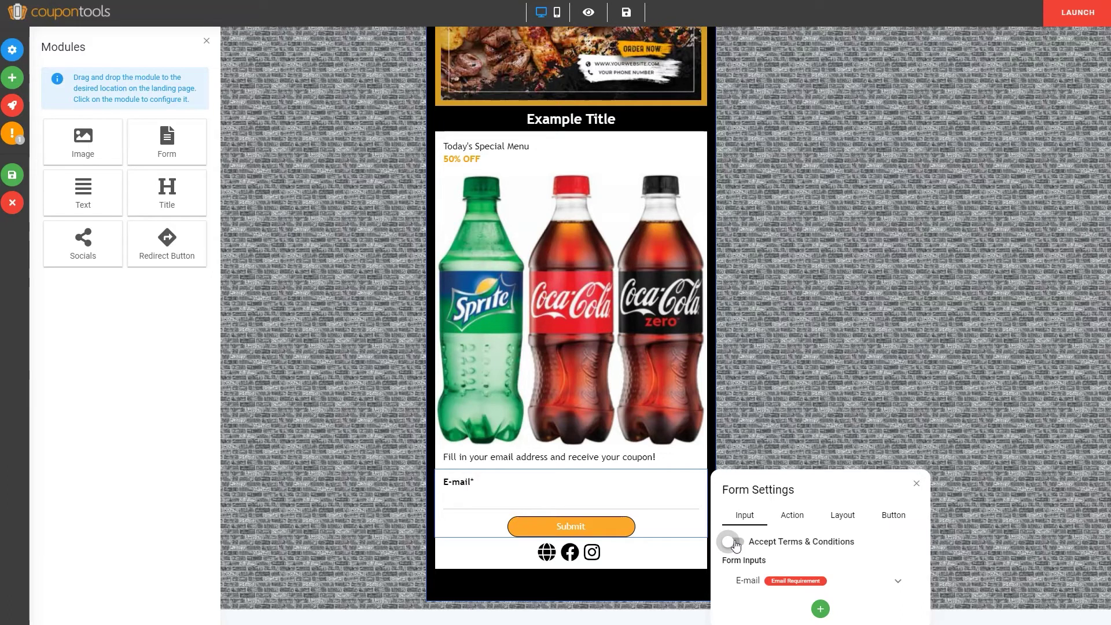
{"action": "left_click", "coordinate": [735, 542]}
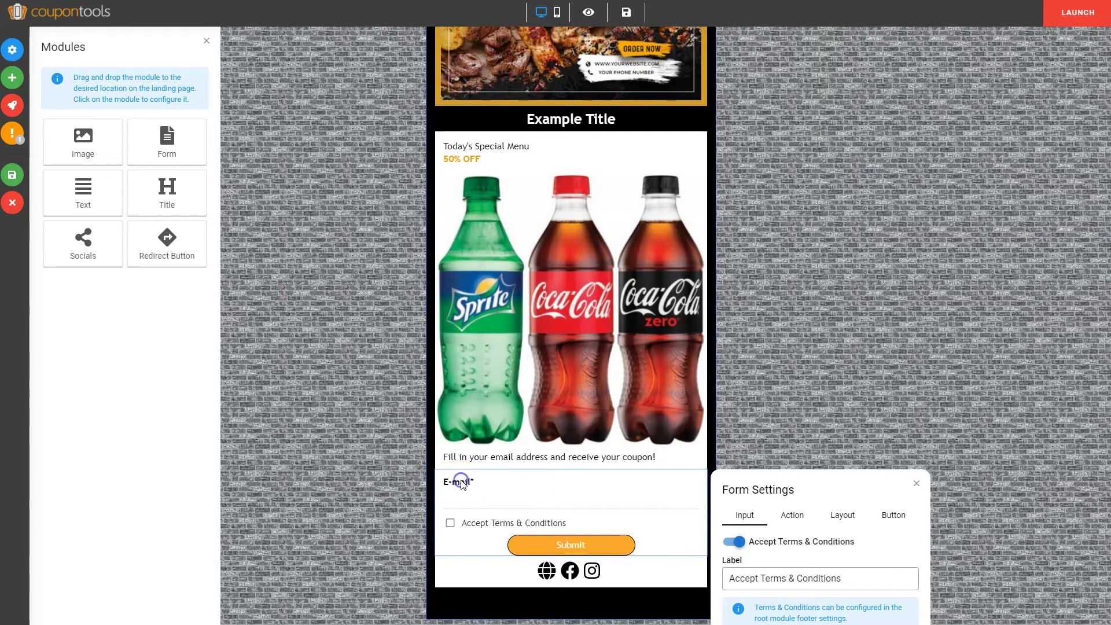
{"action": "scroll", "coordinate": [461, 483], "scroll_direction": "down", "scroll_amount": 1}
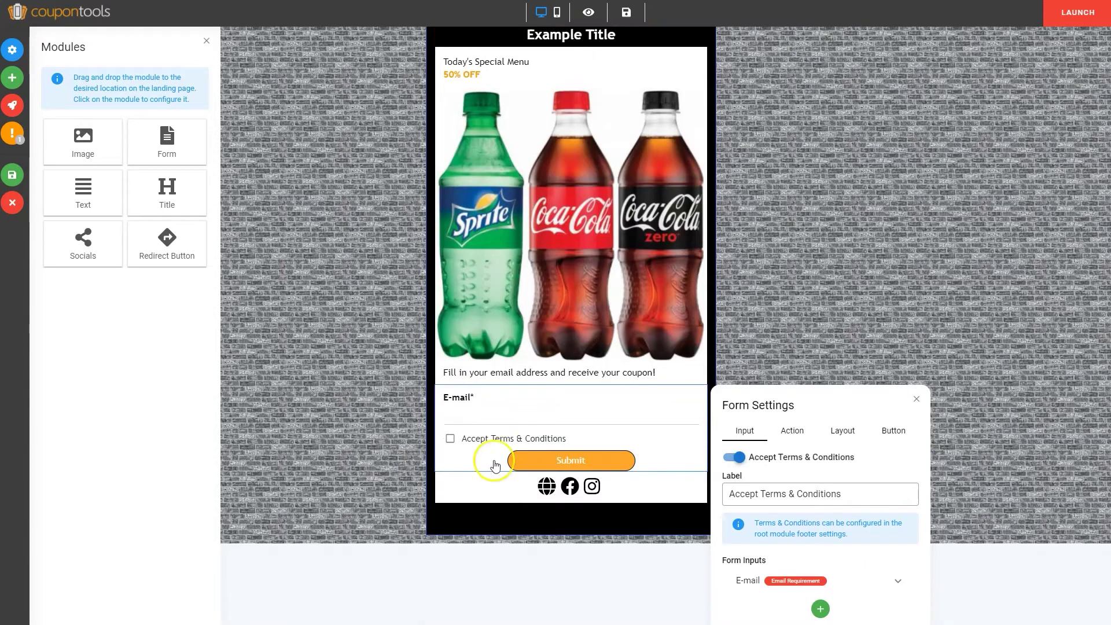
{"action": "left_click", "coordinate": [820, 608]}
{"action": "scroll", "coordinate": [754, 581], "scroll_direction": "down", "scroll_amount": 1}
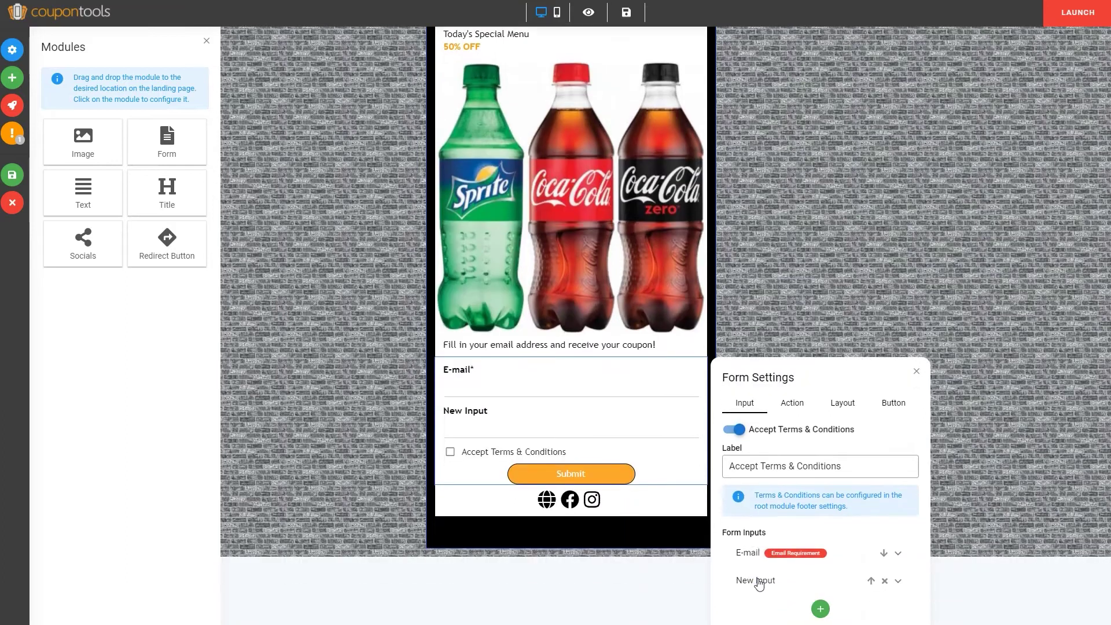
{"action": "left_click", "coordinate": [756, 580]}
{"action": "scroll", "coordinate": [781, 597], "scroll_direction": "down", "scroll_amount": 2}
{"action": "left_click_drag", "start_coordinate": [798, 466], "coordinate": [704, 462]}
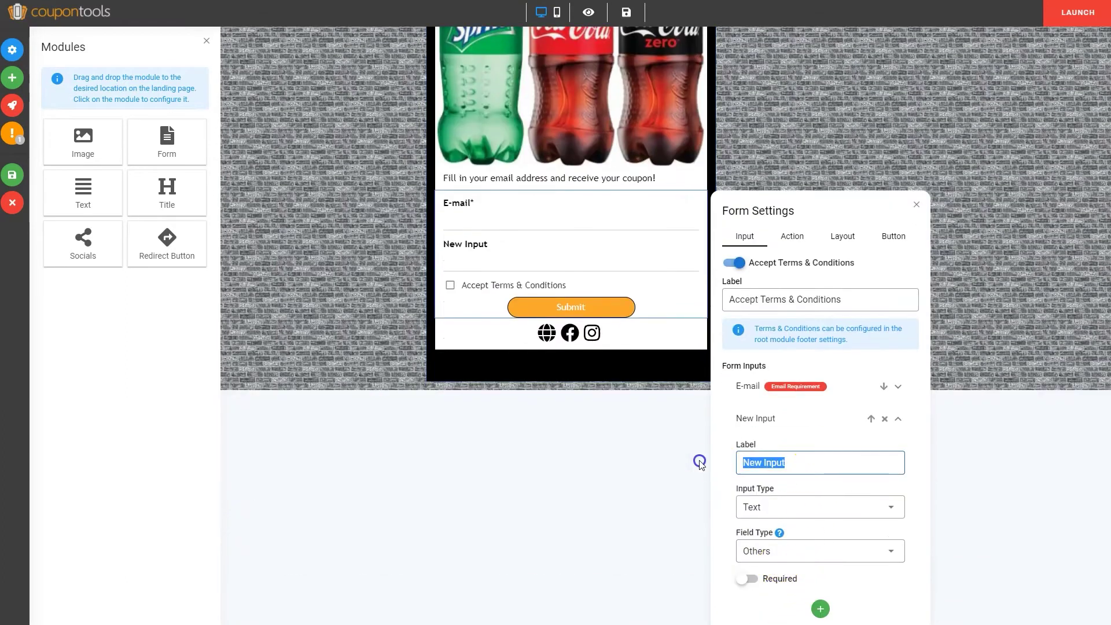
{"action": "type", "text": "First name"}
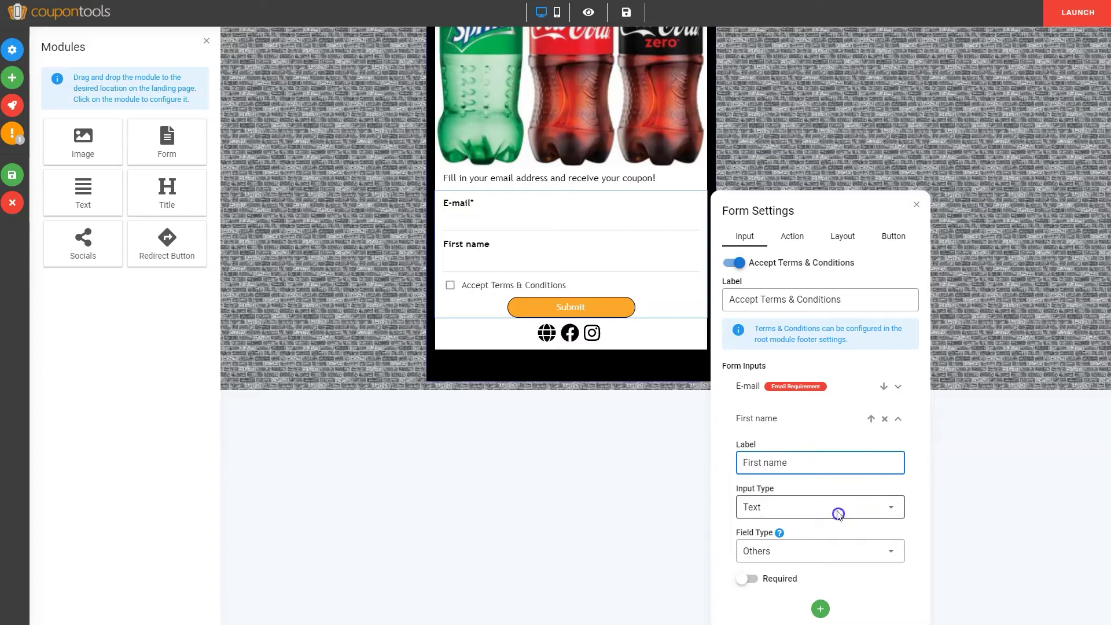
- Make it a required Text-type First Name field above E-mail, then add another input
{"action": "left_click", "coordinate": [838, 511]}
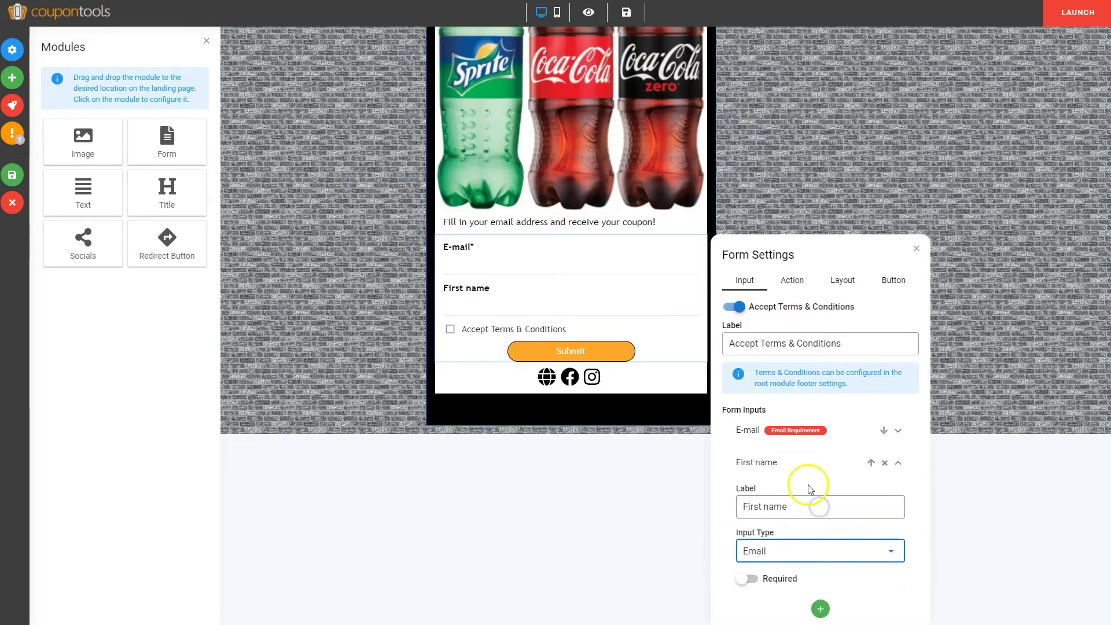
{"action": "left_click", "coordinate": [793, 559]}
{"action": "left_click", "coordinate": [767, 469]}
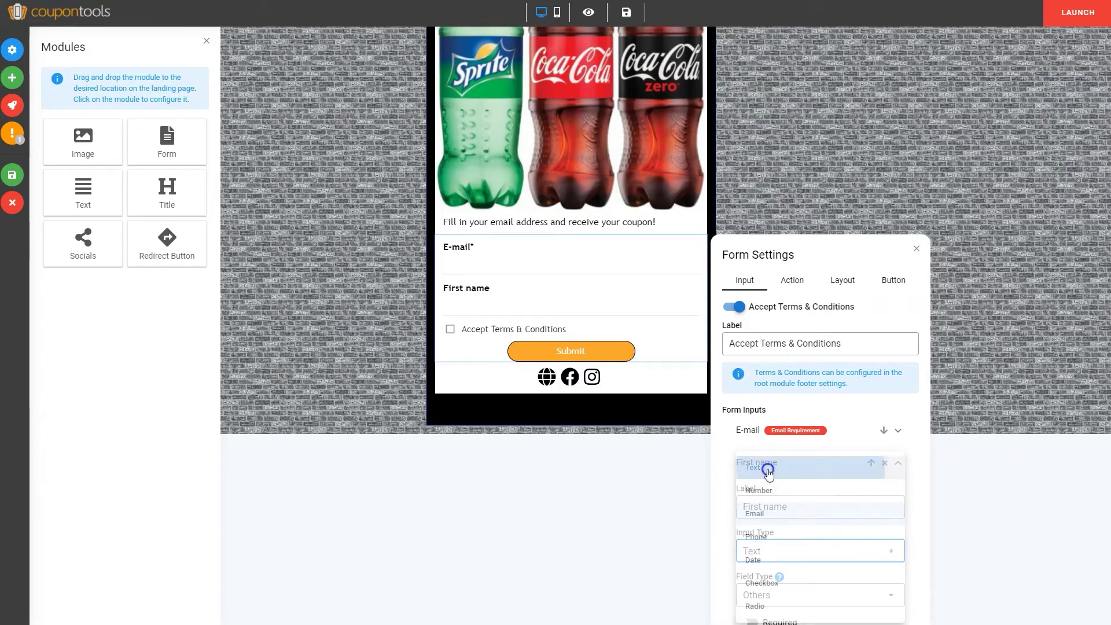
{"action": "left_click", "coordinate": [788, 591]}
{"action": "left_click", "coordinate": [785, 582]}
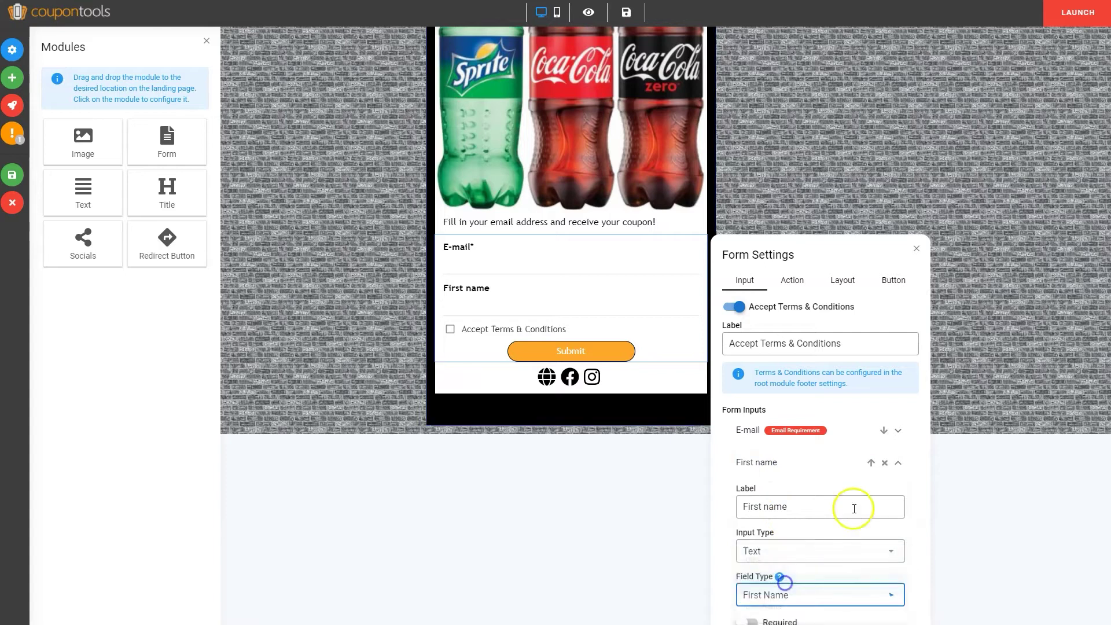
{"action": "scroll", "coordinate": [903, 434], "scroll_direction": "down", "scroll_amount": 1}
{"action": "left_click", "coordinate": [747, 578]}
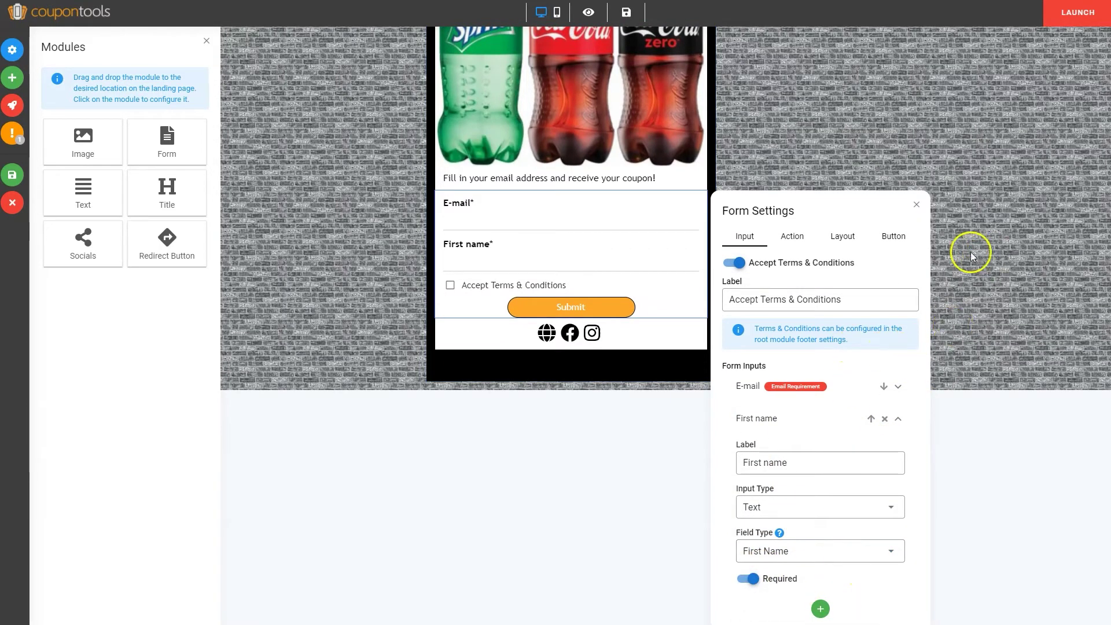
{"action": "left_click", "coordinate": [869, 421]}
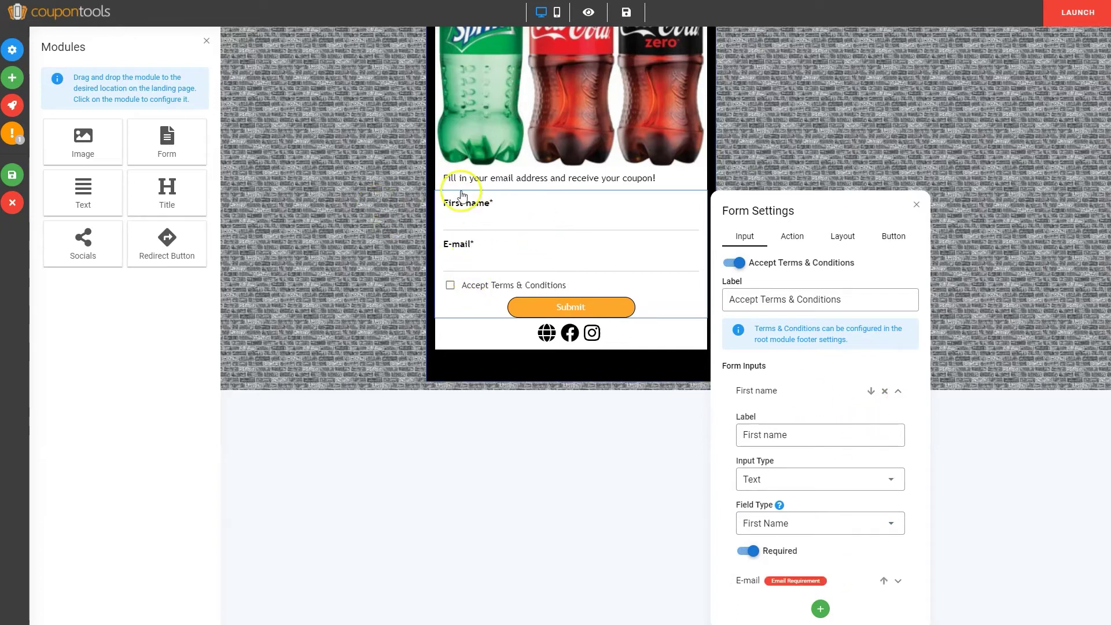
{"action": "left_click", "coordinate": [819, 608]}
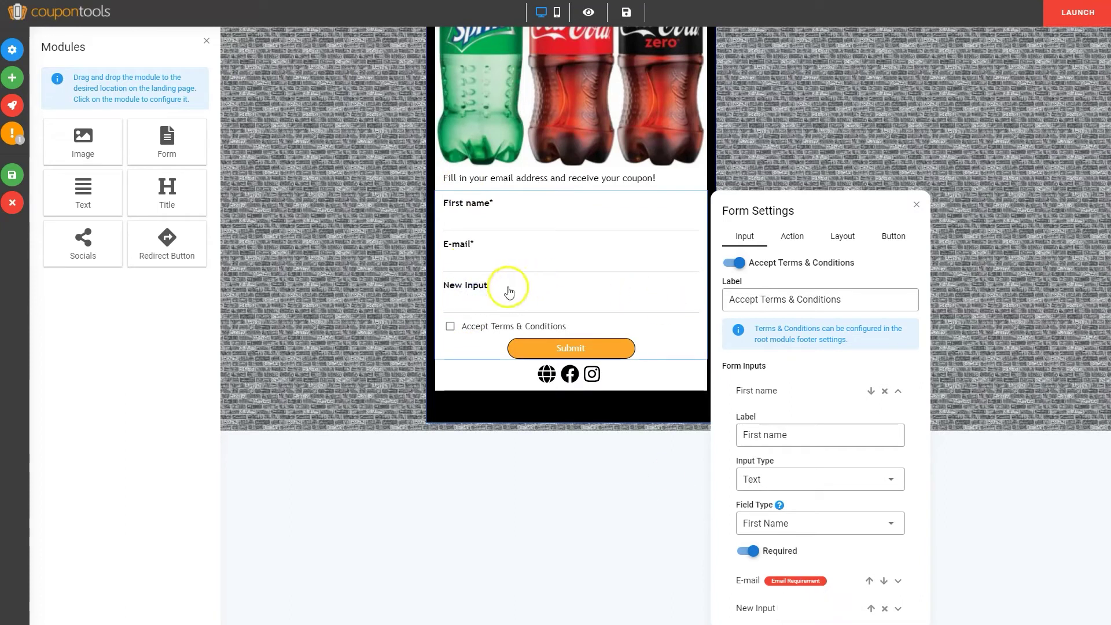
- Preview the landing page and read its Terms & Conditions text
{"action": "left_click", "coordinate": [792, 148]}
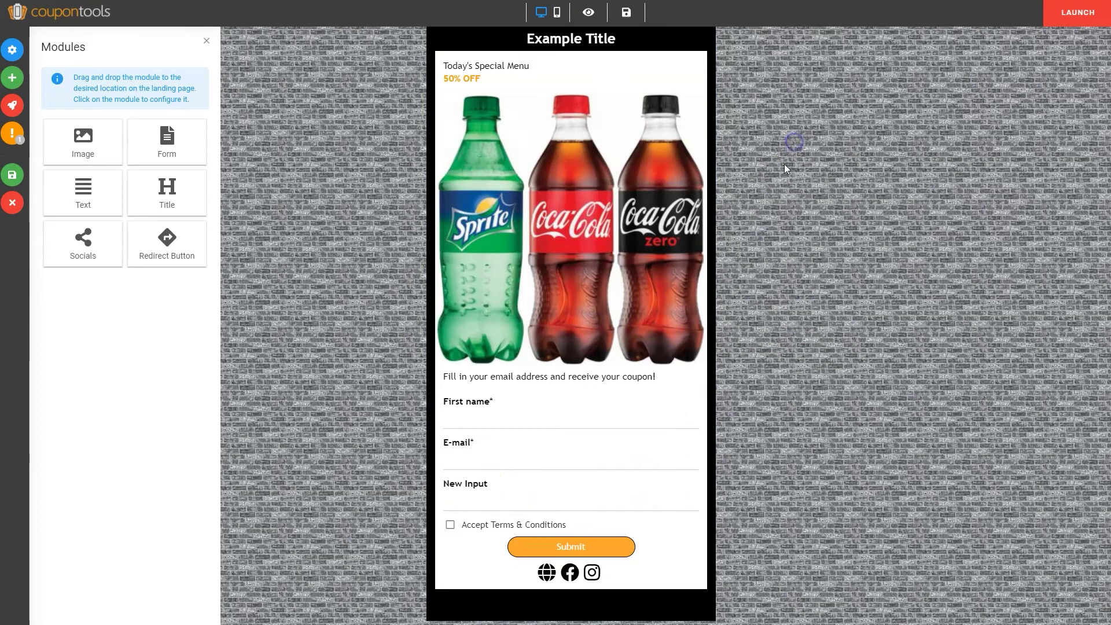
{"action": "scroll", "coordinate": [608, 260], "scroll_direction": "up", "scroll_amount": 5}
{"action": "left_click", "coordinate": [599, 16]}
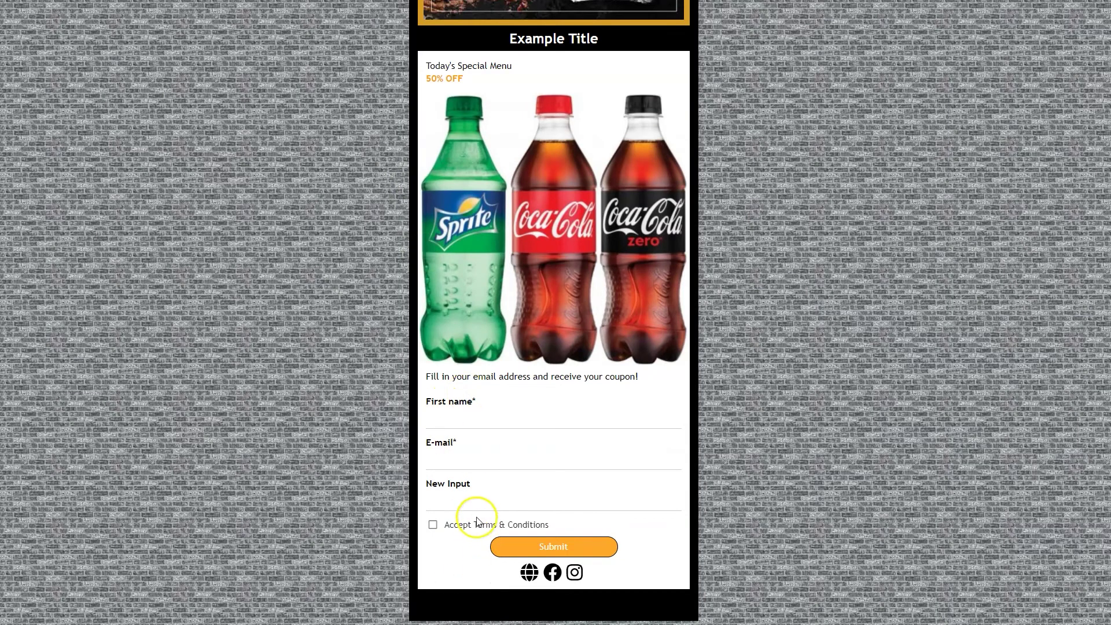
{"action": "left_click", "coordinate": [483, 524]}
{"action": "left_click", "coordinate": [662, 330]}
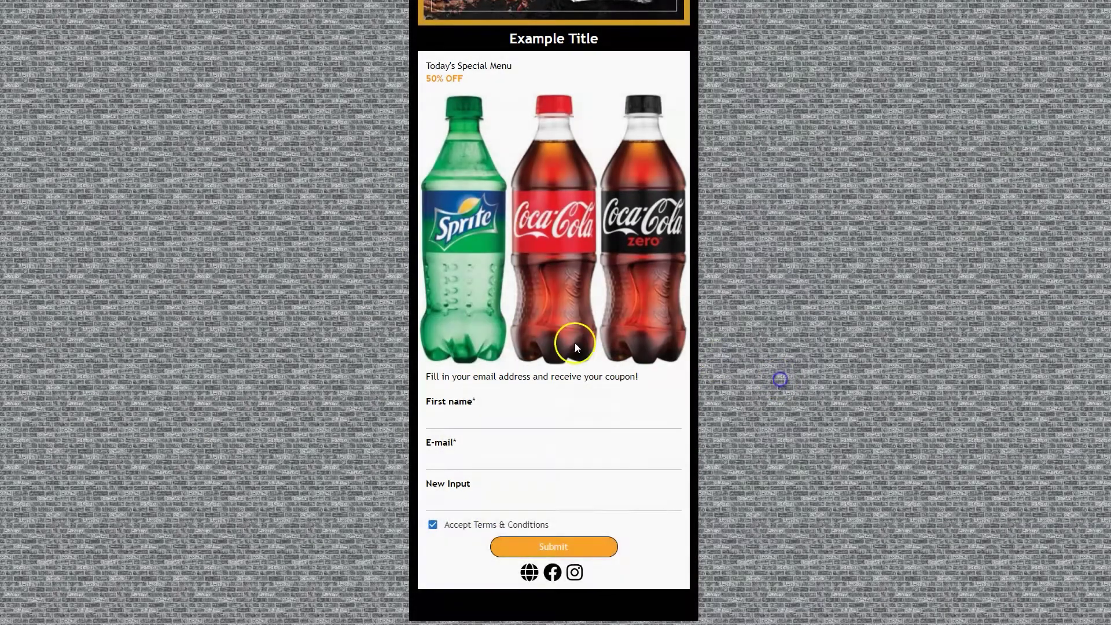
- Keep the lp.digicpn.com domain, switch the font to Roboto, and leave Facebook Pixel and Custom CSS empty
{"action": "key", "text": "Escape"}
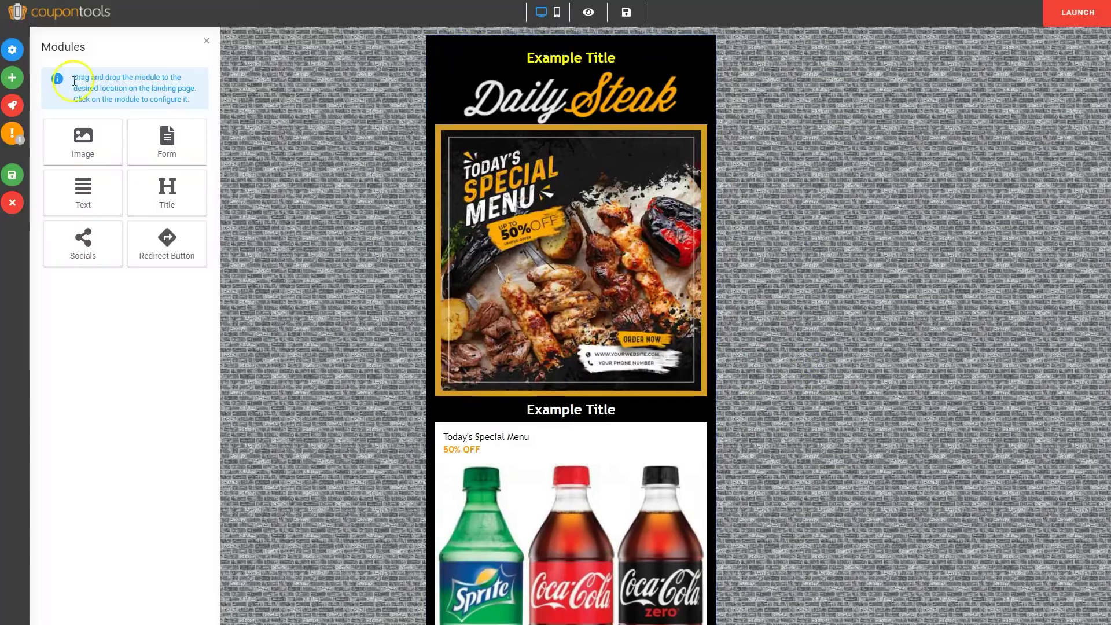
{"action": "left_click", "coordinate": [12, 50]}
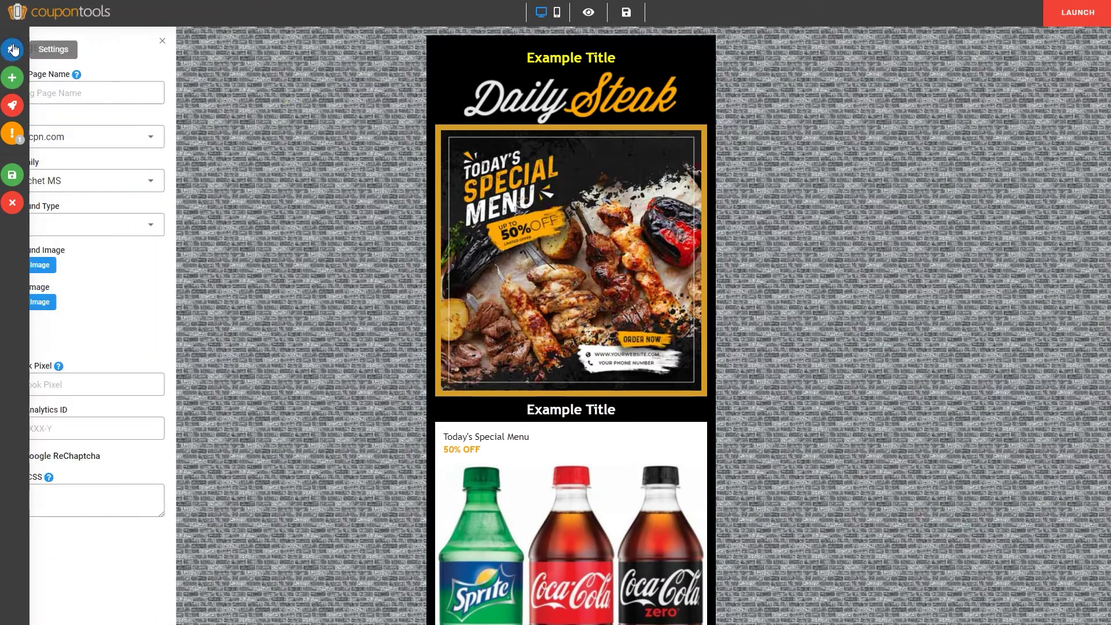
{"action": "type", "text": "qsdsqdsqsq"}
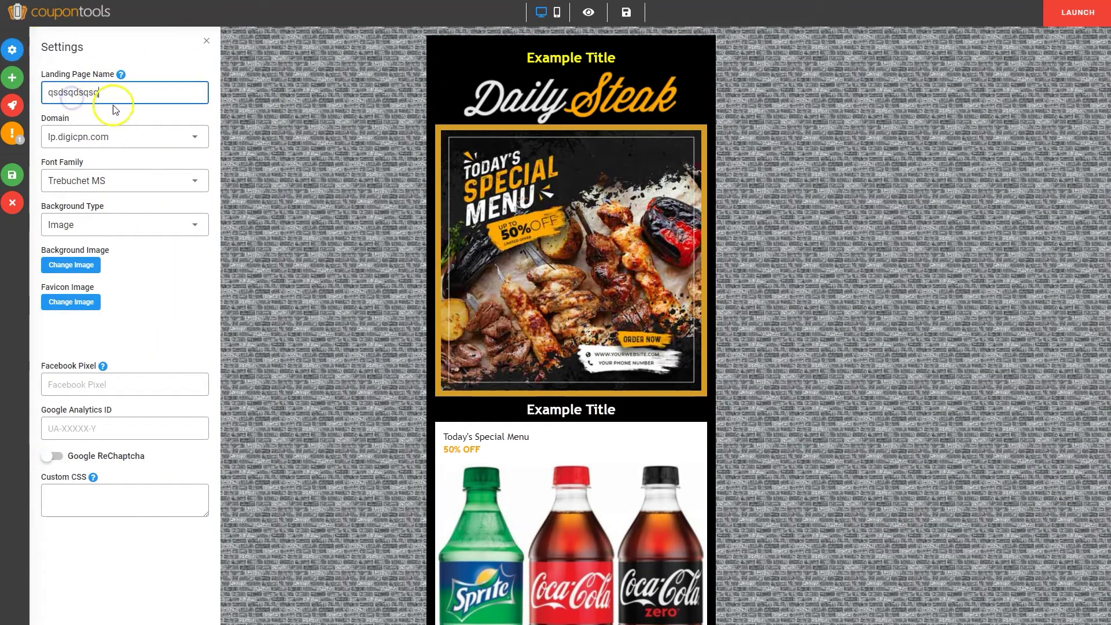
{"action": "left_click", "coordinate": [84, 141]}
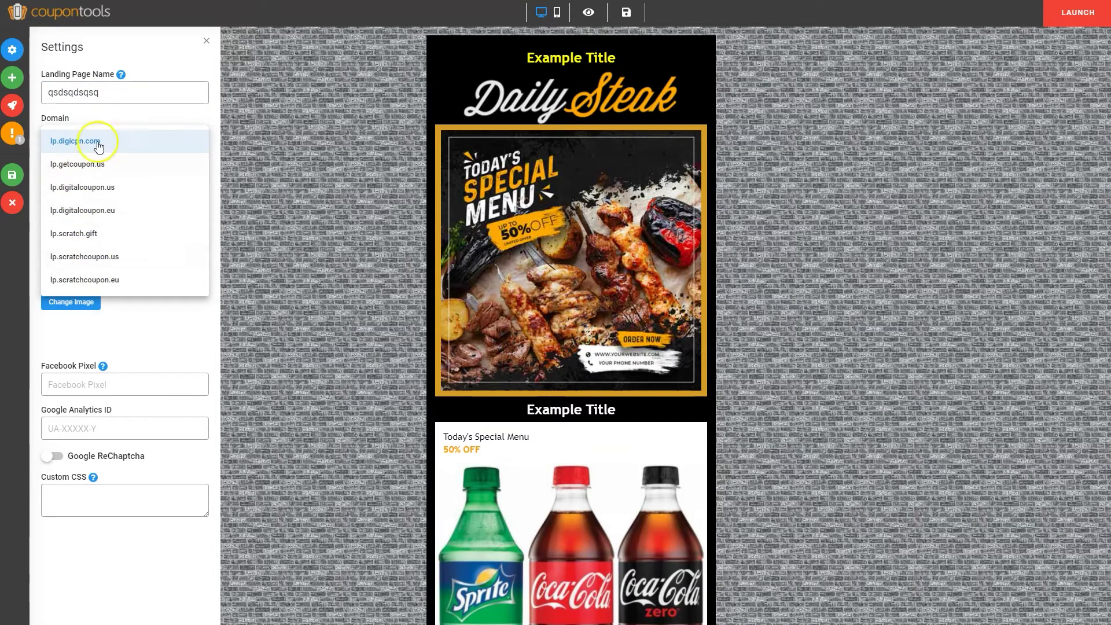
{"action": "left_click", "coordinate": [98, 143]}
{"action": "left_click", "coordinate": [87, 182]}
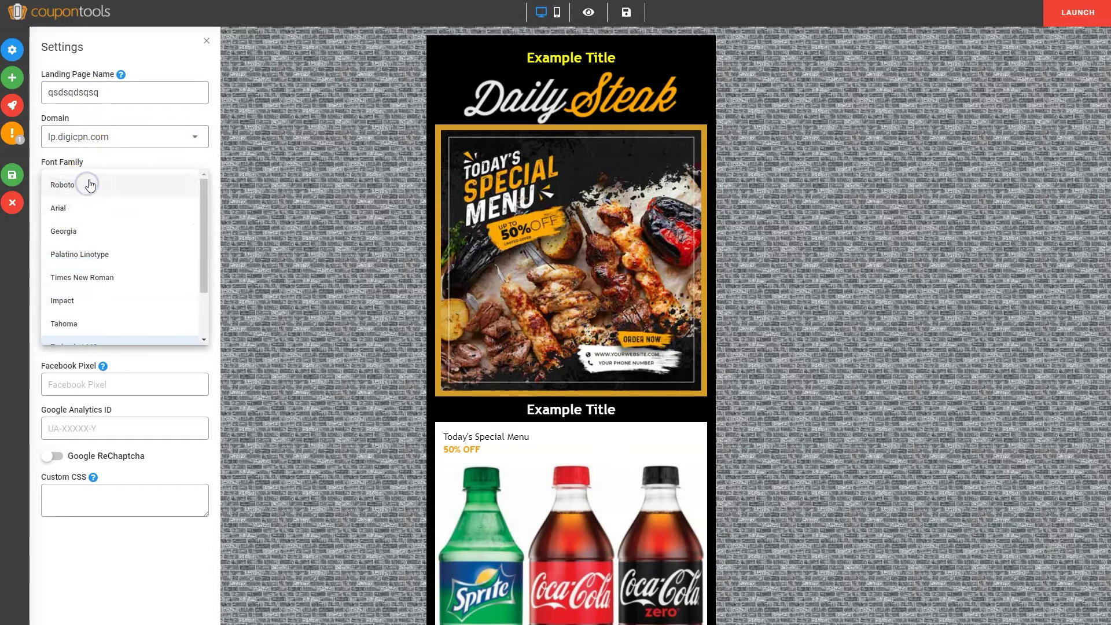
{"action": "scroll", "coordinate": [130, 235], "scroll_direction": "down", "scroll_amount": 1}
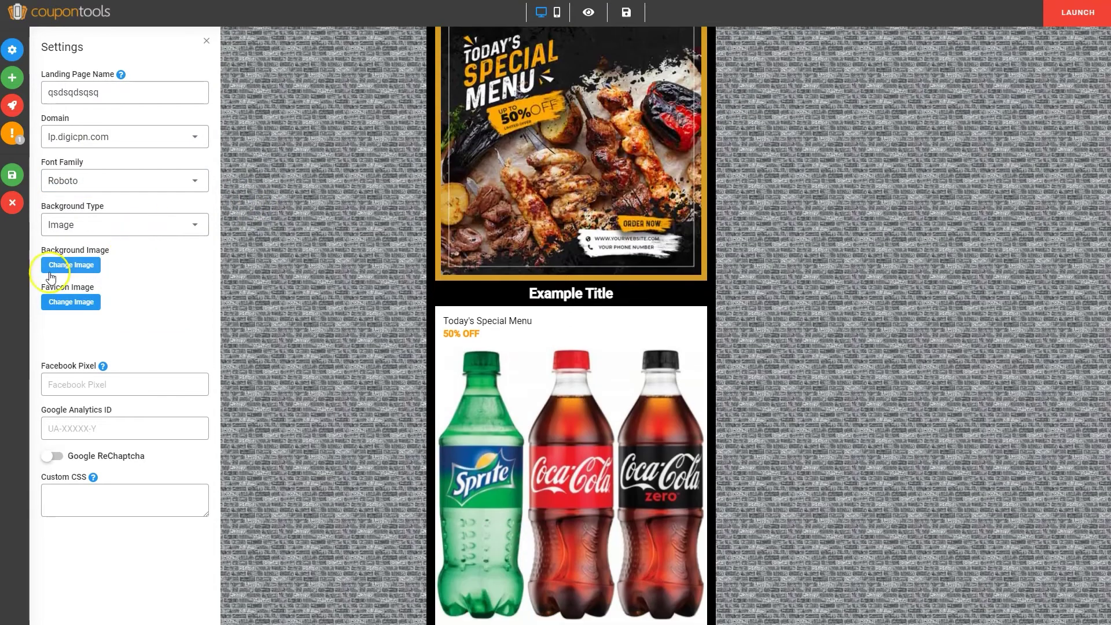
{"action": "left_click", "coordinate": [78, 382]}
{"action": "left_click", "coordinate": [83, 495]}
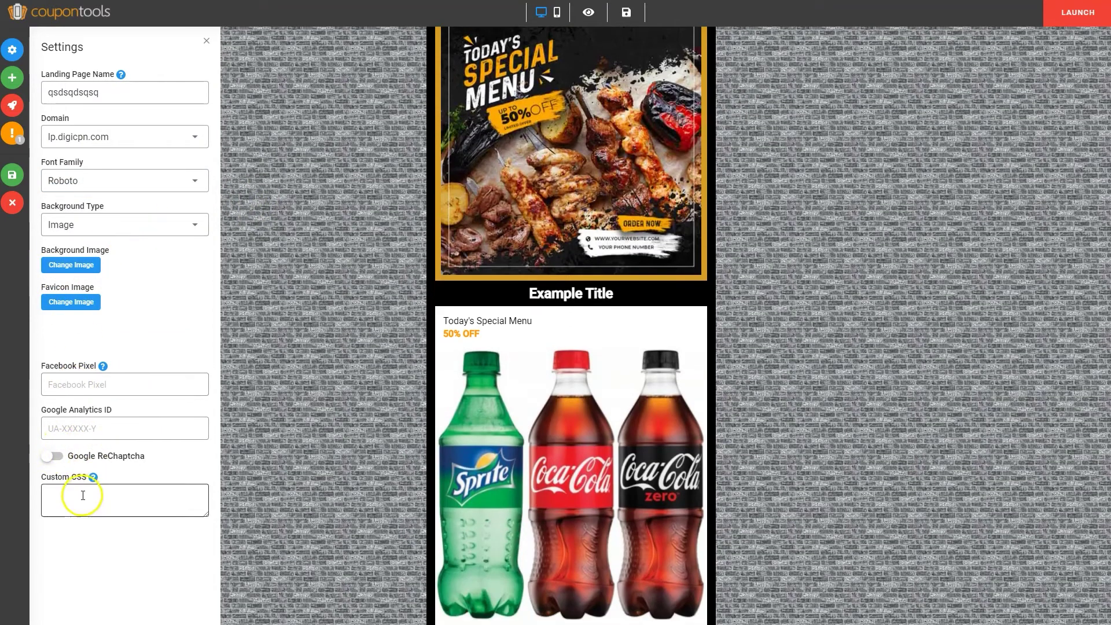
{"action": "left_click", "coordinate": [243, 459]}
{"action": "scroll", "coordinate": [261, 304], "scroll_direction": "up", "scroll_amount": 2}
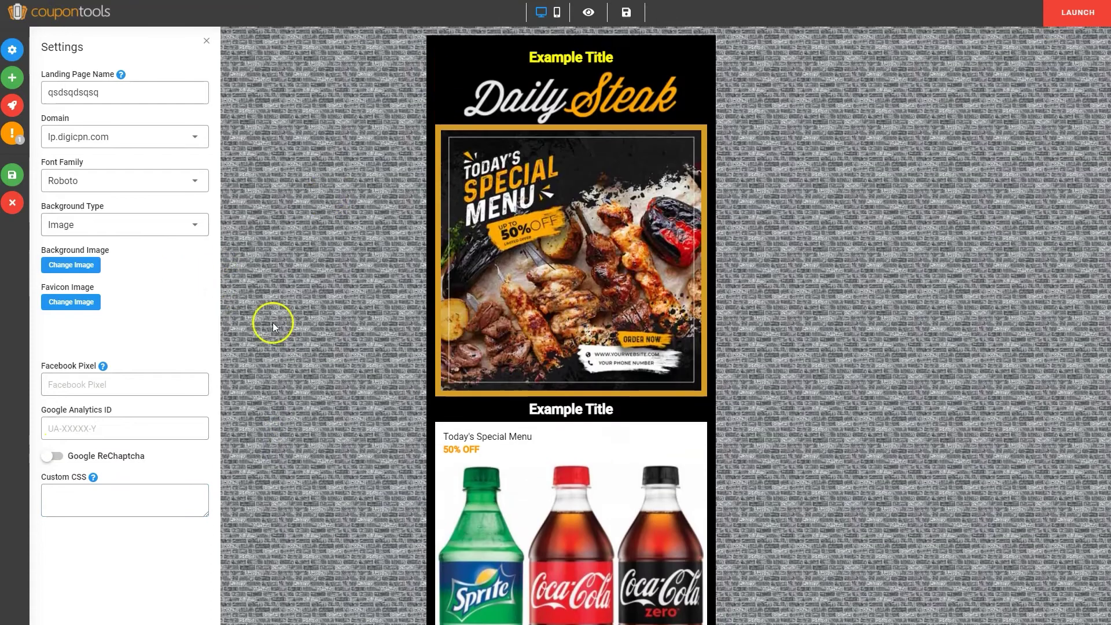
- Review the launch options: the QR code, social sharing, and the website embed code
{"action": "left_click", "coordinate": [12, 107]}
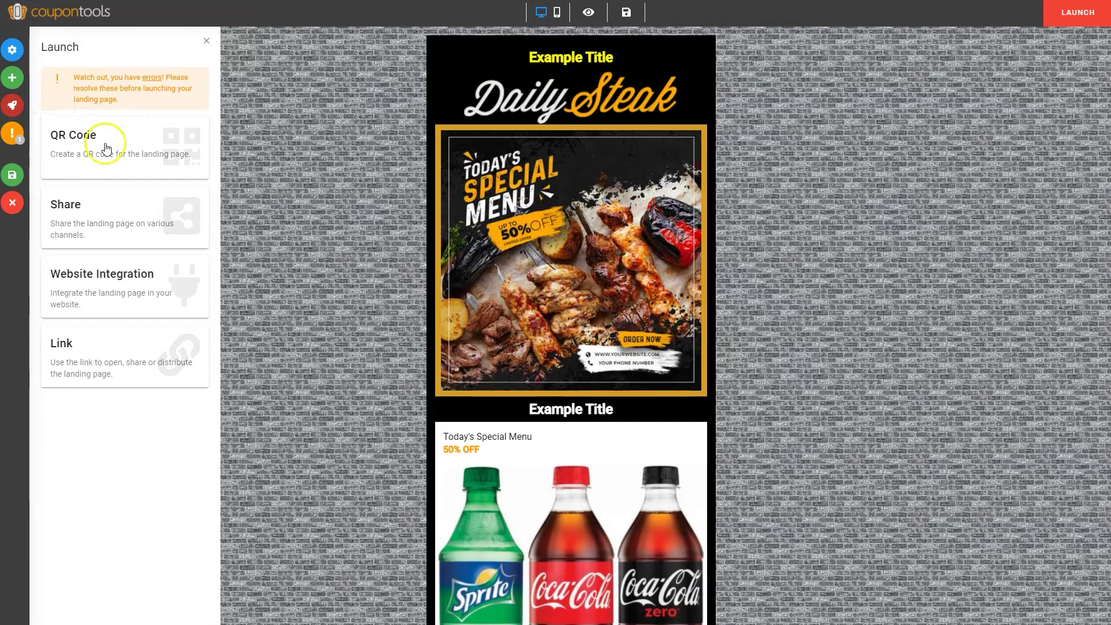
{"action": "left_click", "coordinate": [105, 149]}
{"action": "left_click", "coordinate": [70, 241]}
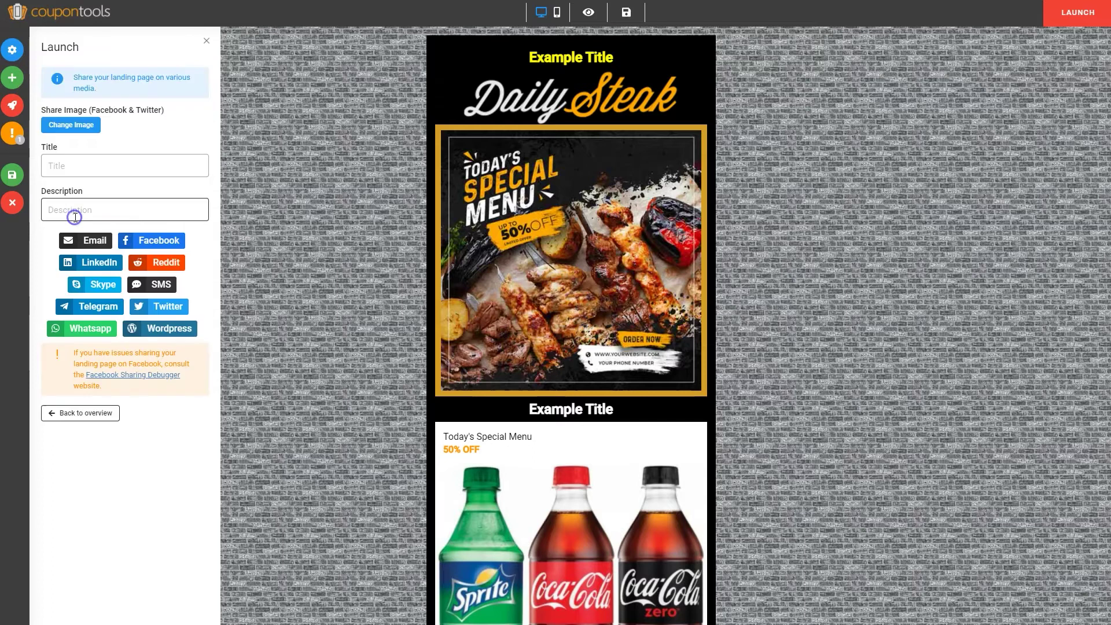
{"action": "left_click", "coordinate": [80, 412]}
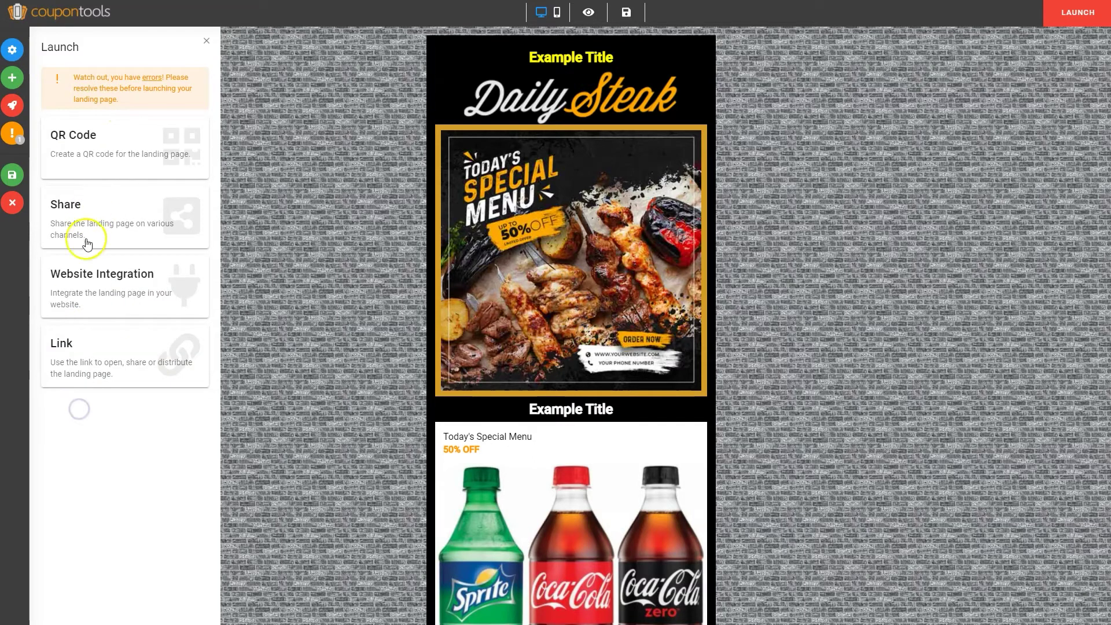
{"action": "left_click", "coordinate": [83, 280]}
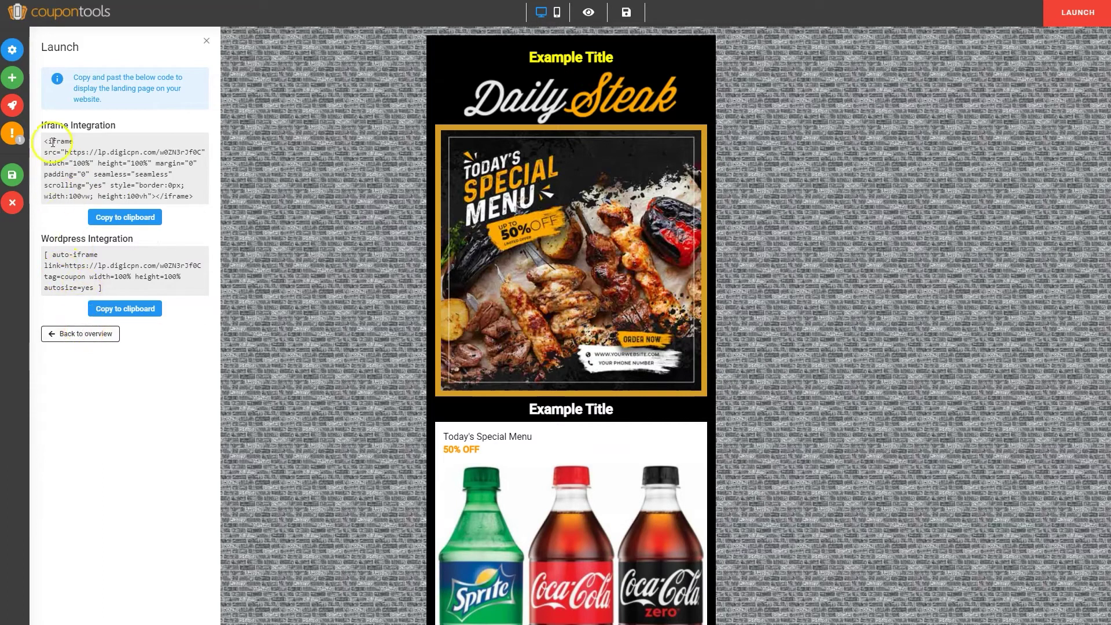
{"action": "left_click", "coordinate": [78, 333]}
- View the page's direct link and select 'website' in its UTM-tagged URL
{"action": "left_click", "coordinate": [100, 351]}
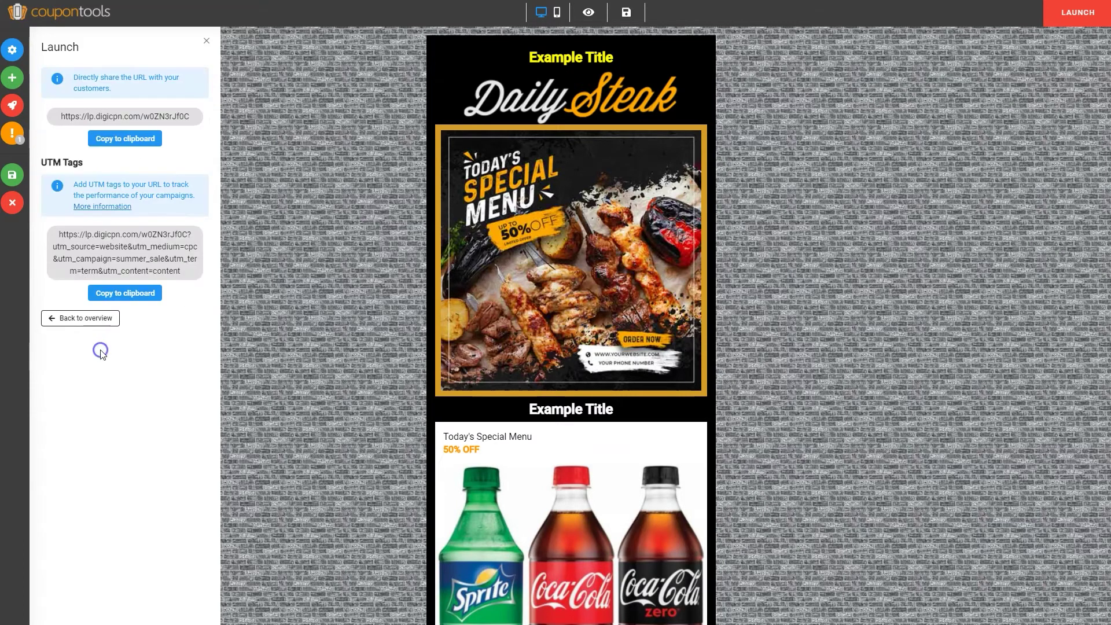
{"action": "double_click", "coordinate": [114, 246]}
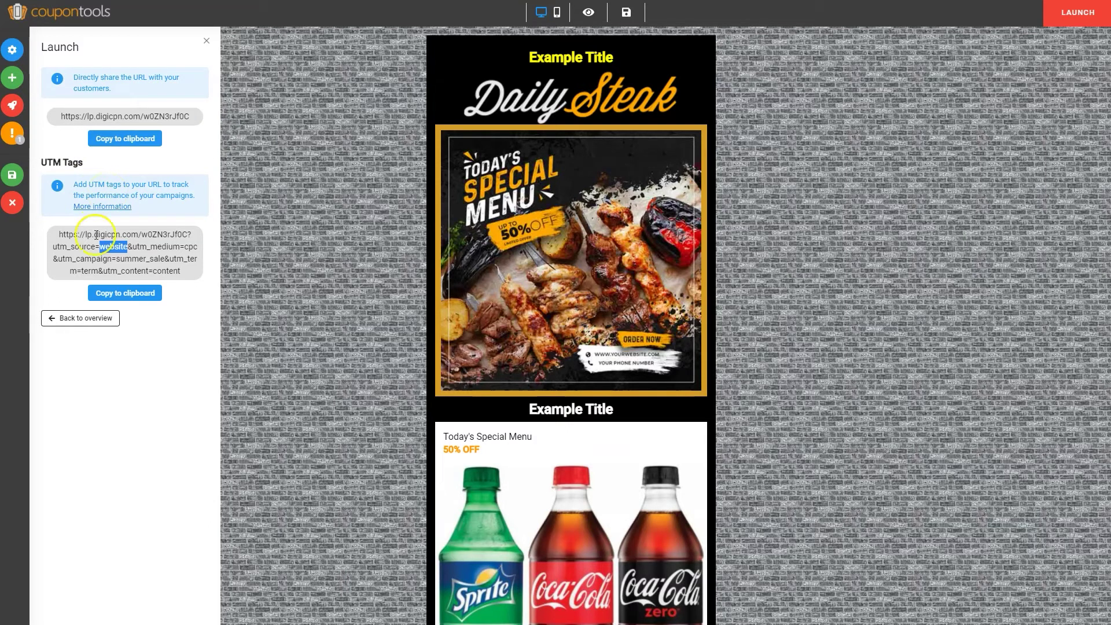
{"action": "left_click", "coordinate": [117, 250]}
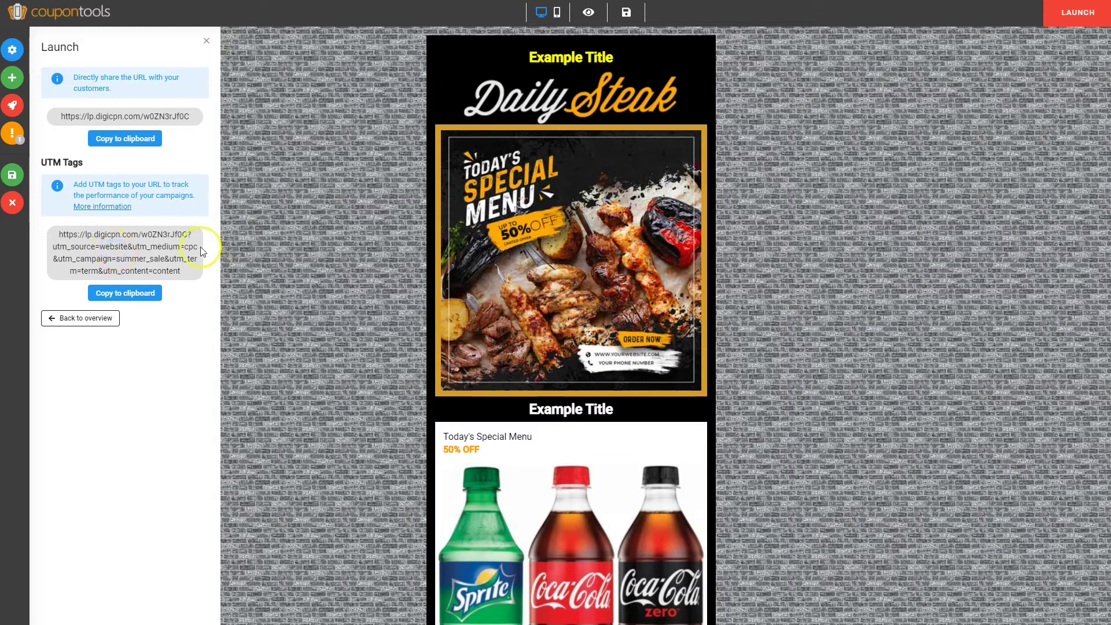
{"action": "double_click", "coordinate": [112, 247]}
- Check the email form's missing-target-campaign error in its settings, then save the landing page
{"action": "left_click", "coordinate": [80, 318]}
{"action": "left_click", "coordinate": [13, 132]}
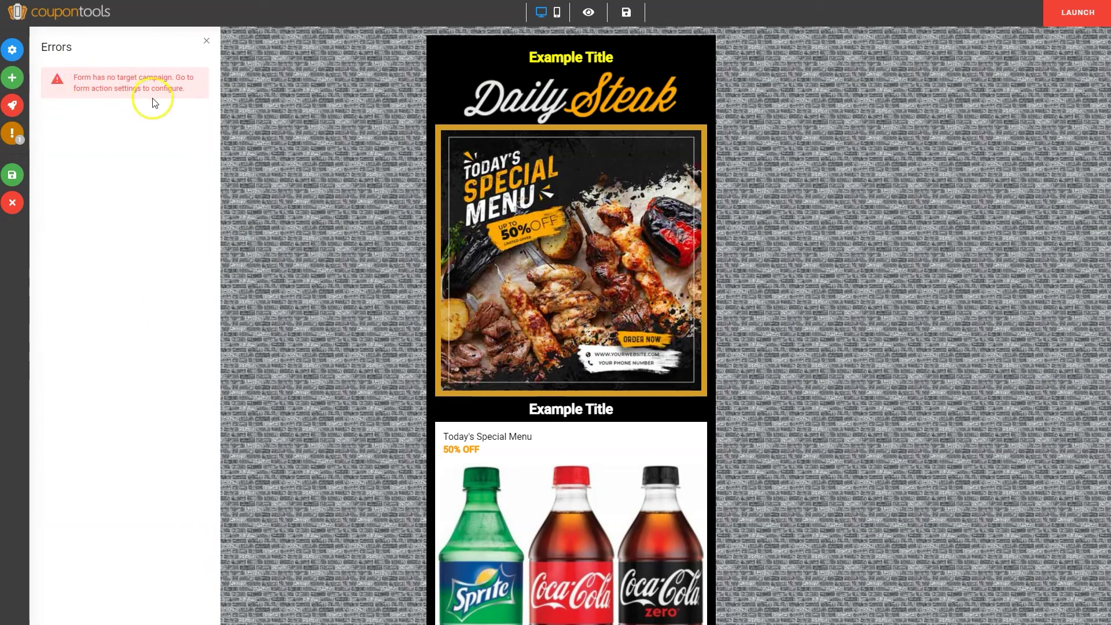
{"action": "scroll", "coordinate": [486, 420], "scroll_direction": "down", "scroll_amount": 5}
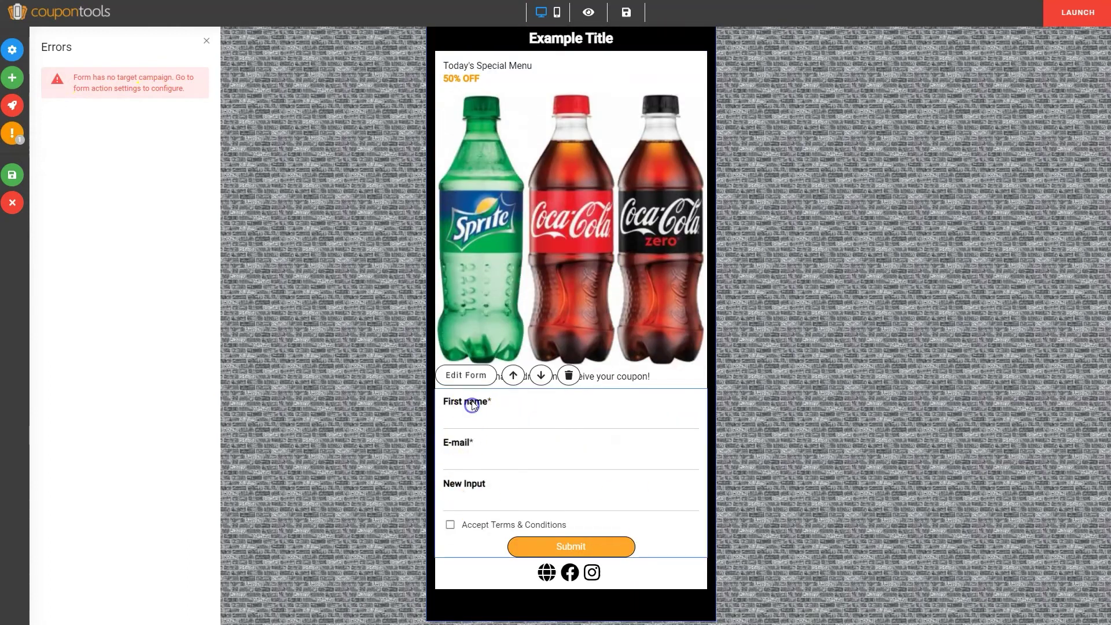
{"action": "left_click", "coordinate": [466, 374]}
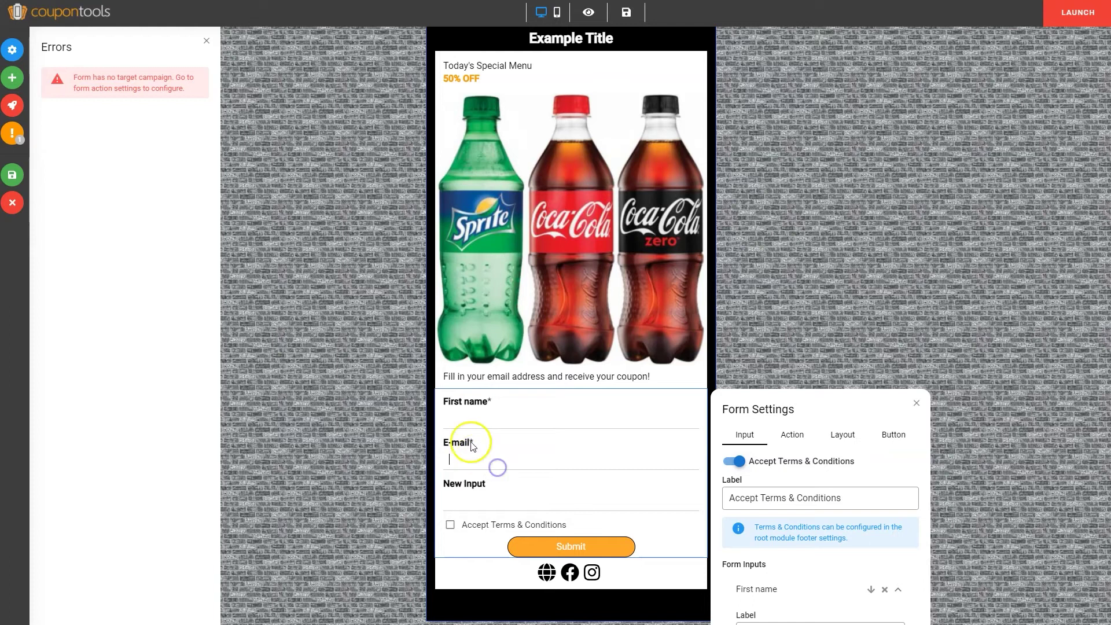
{"action": "left_click", "coordinate": [395, 395]}
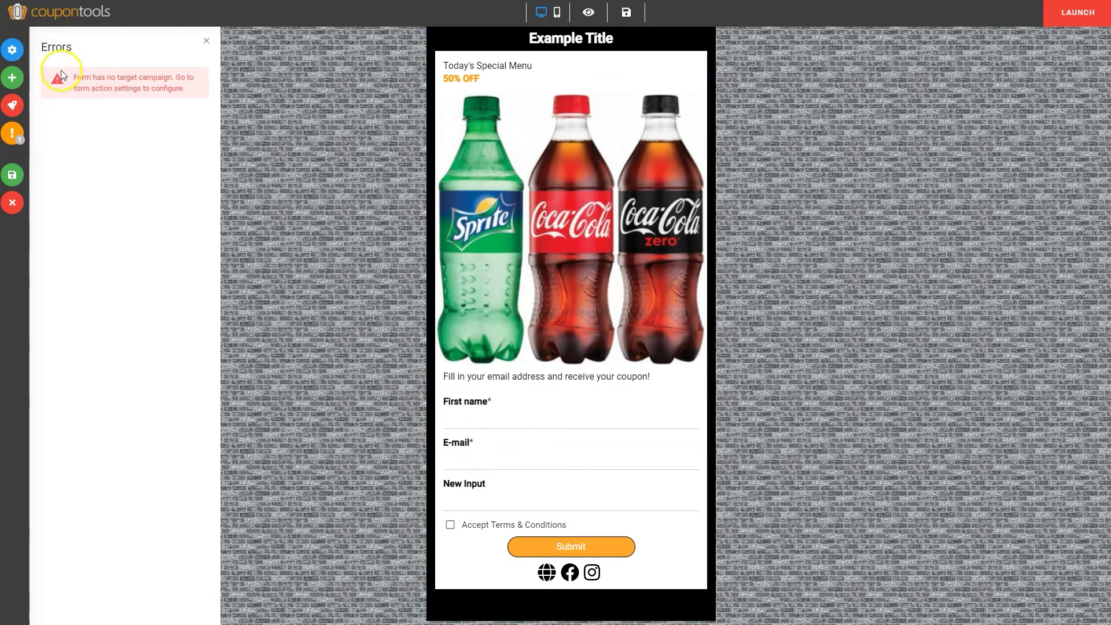
{"action": "left_click", "coordinate": [13, 174]}
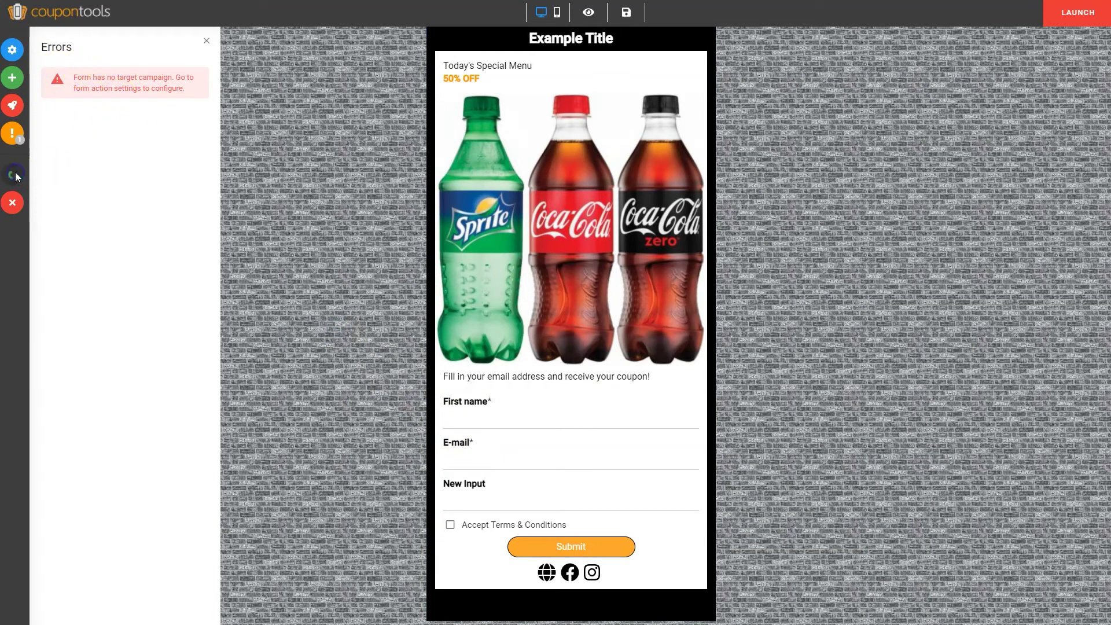